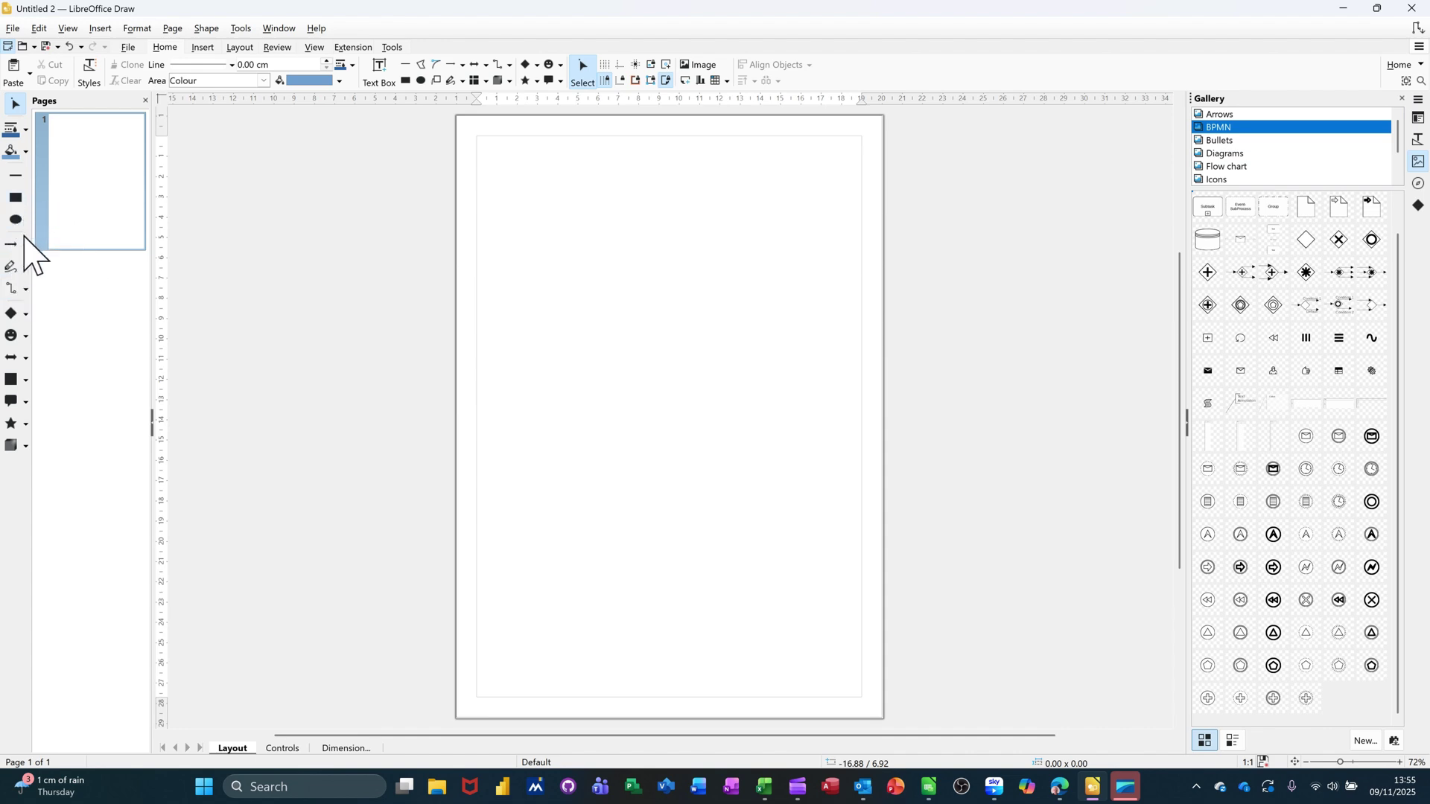
Bring up the Basic Shapes palette from the left toolbar instead of the Connectors list
click(26, 291)
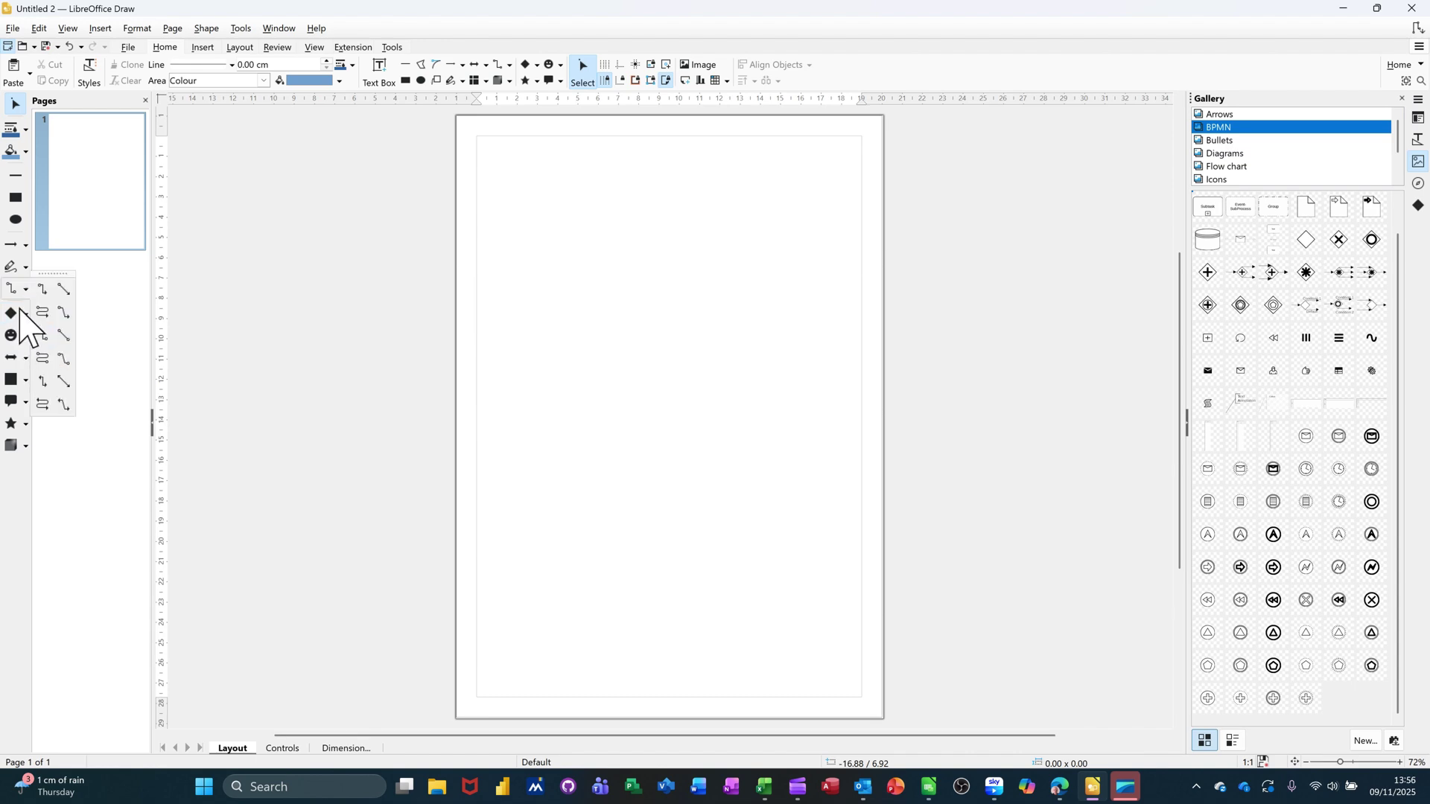
click(26, 313)
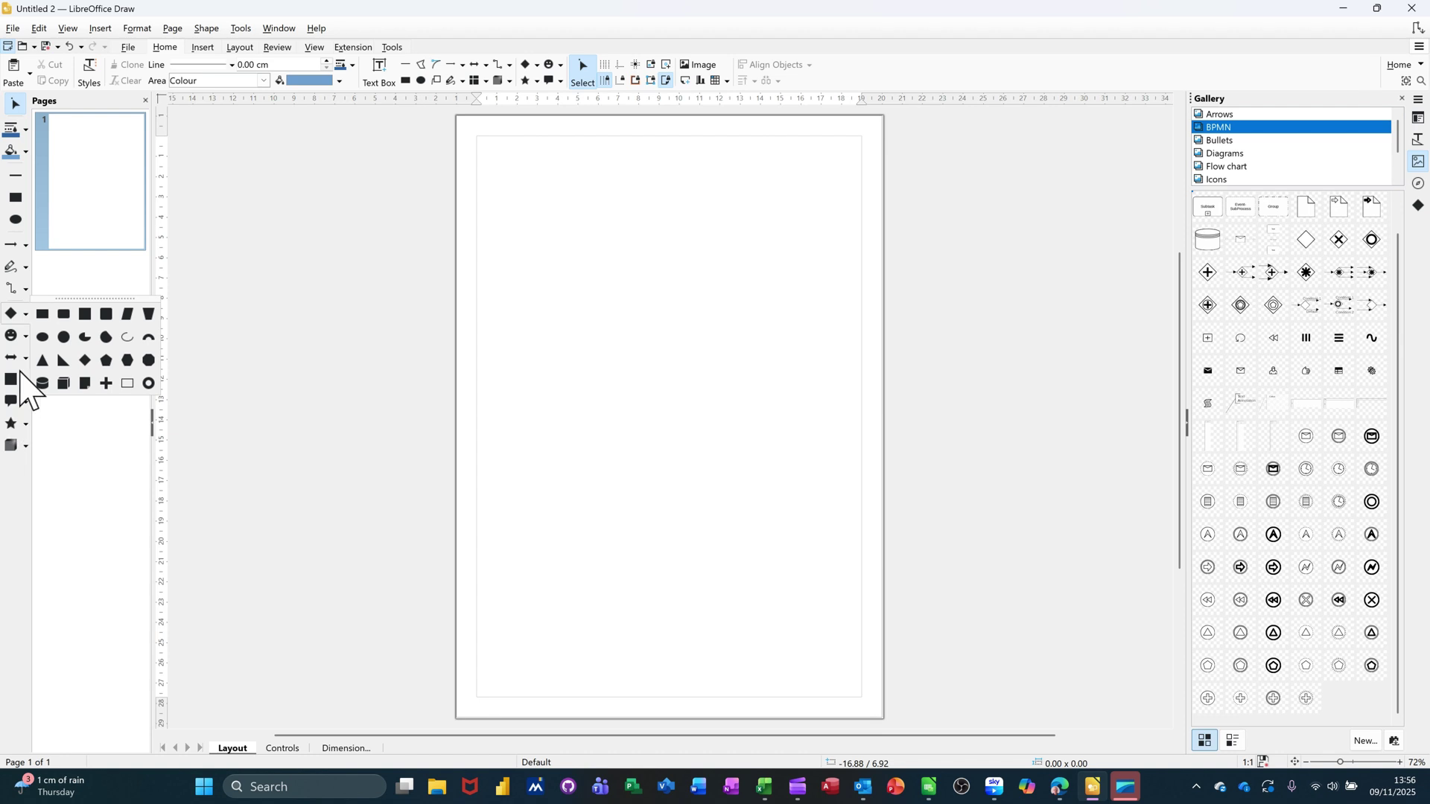
Draw a blue rectangle and move it to the left-middle of the page
click(42, 315)
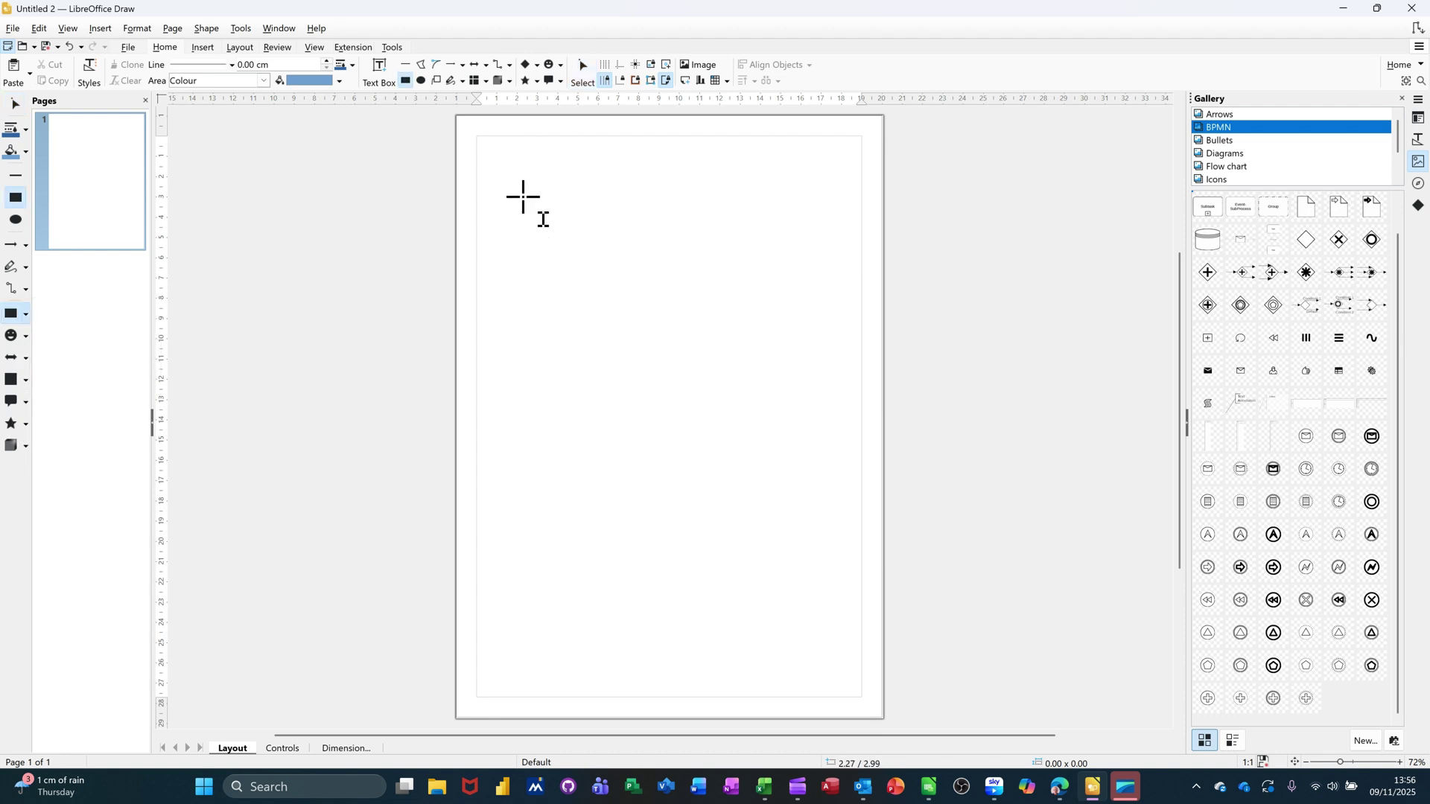
drag(511, 187, 603, 240)
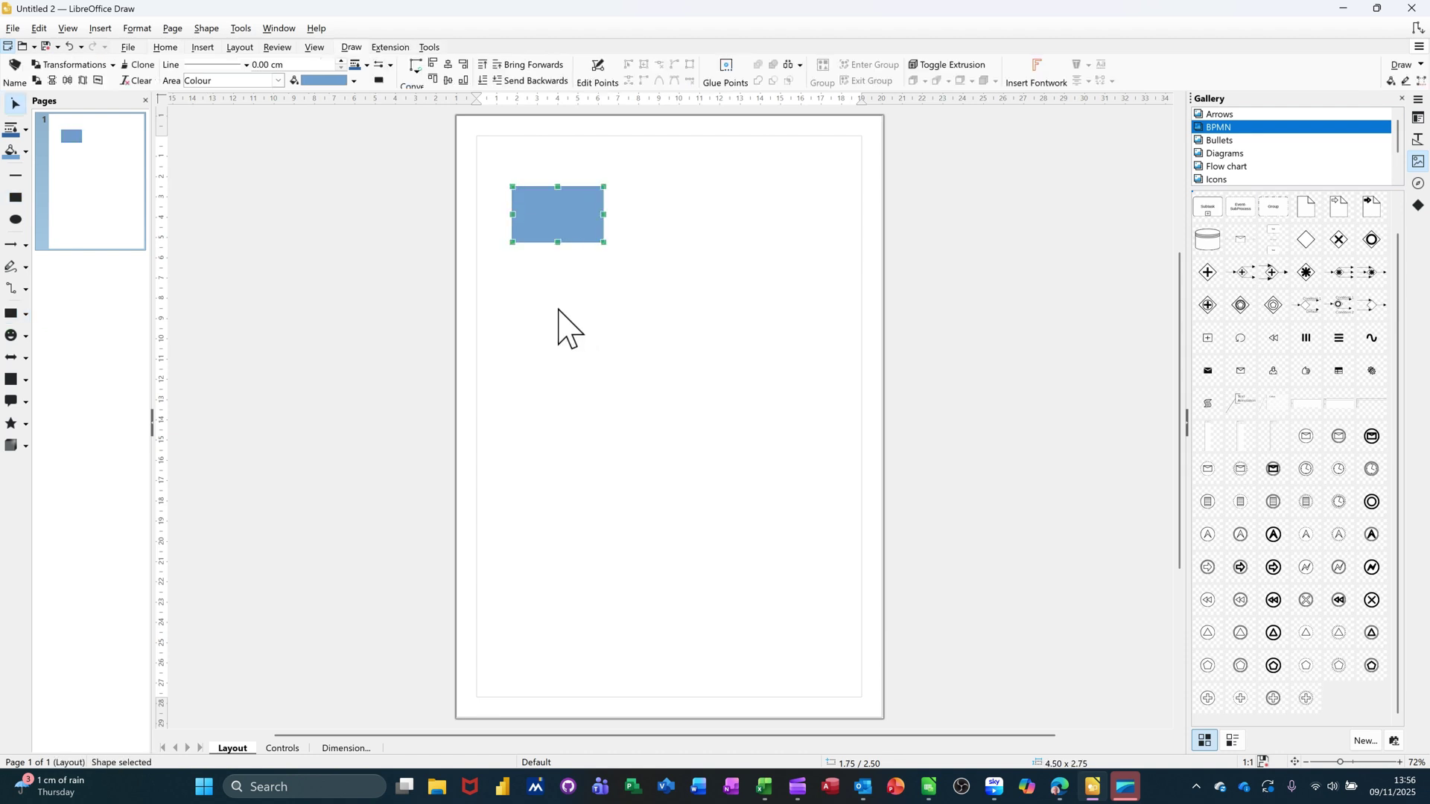
mouse_move(570, 221)
mouse_down()
mouse_move(528, 411)
mouse_move(528, 397)
mouse_up()
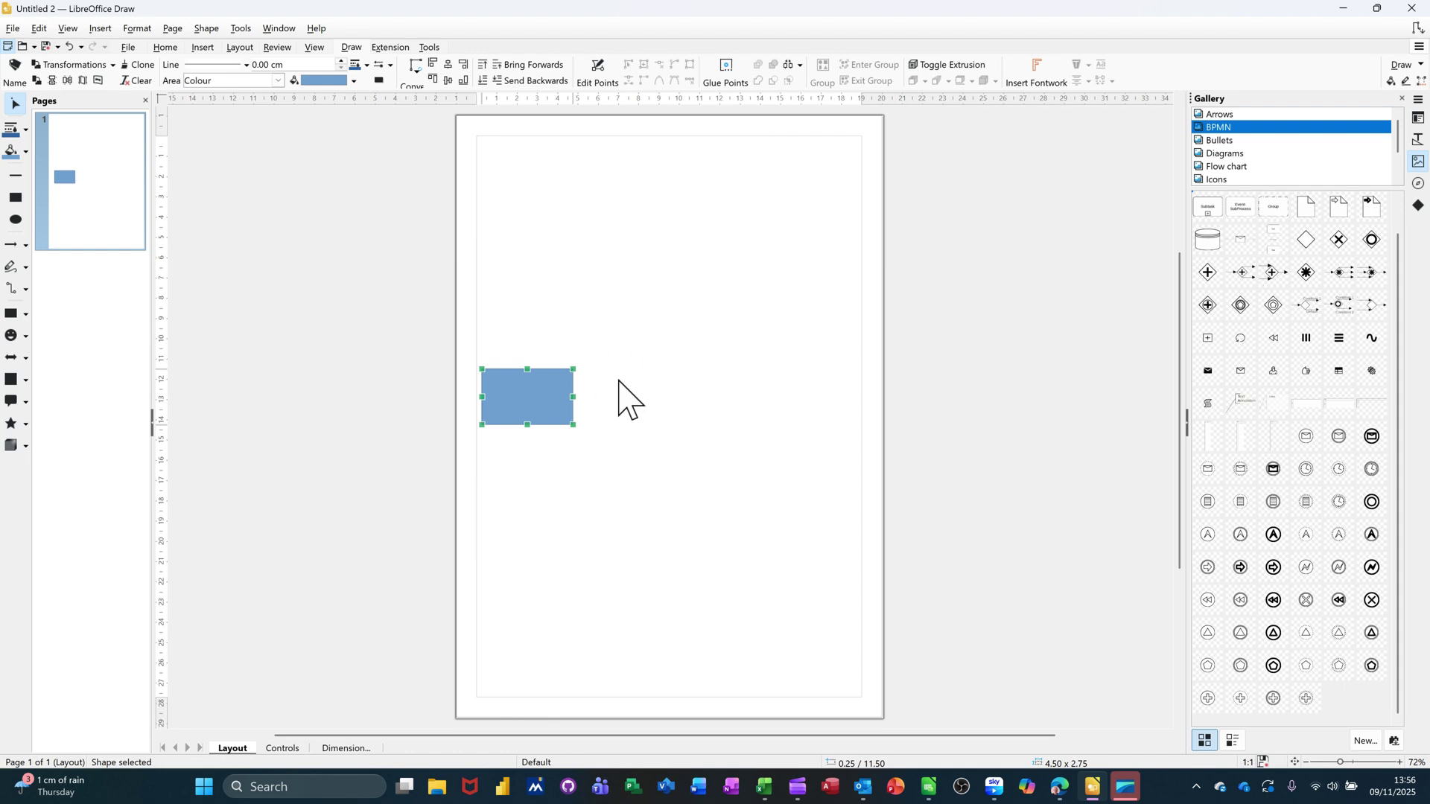
Ctrl-drag two copies of the rectangle into a middle column, one upper and one lower
drag(548, 397, 652, 238)
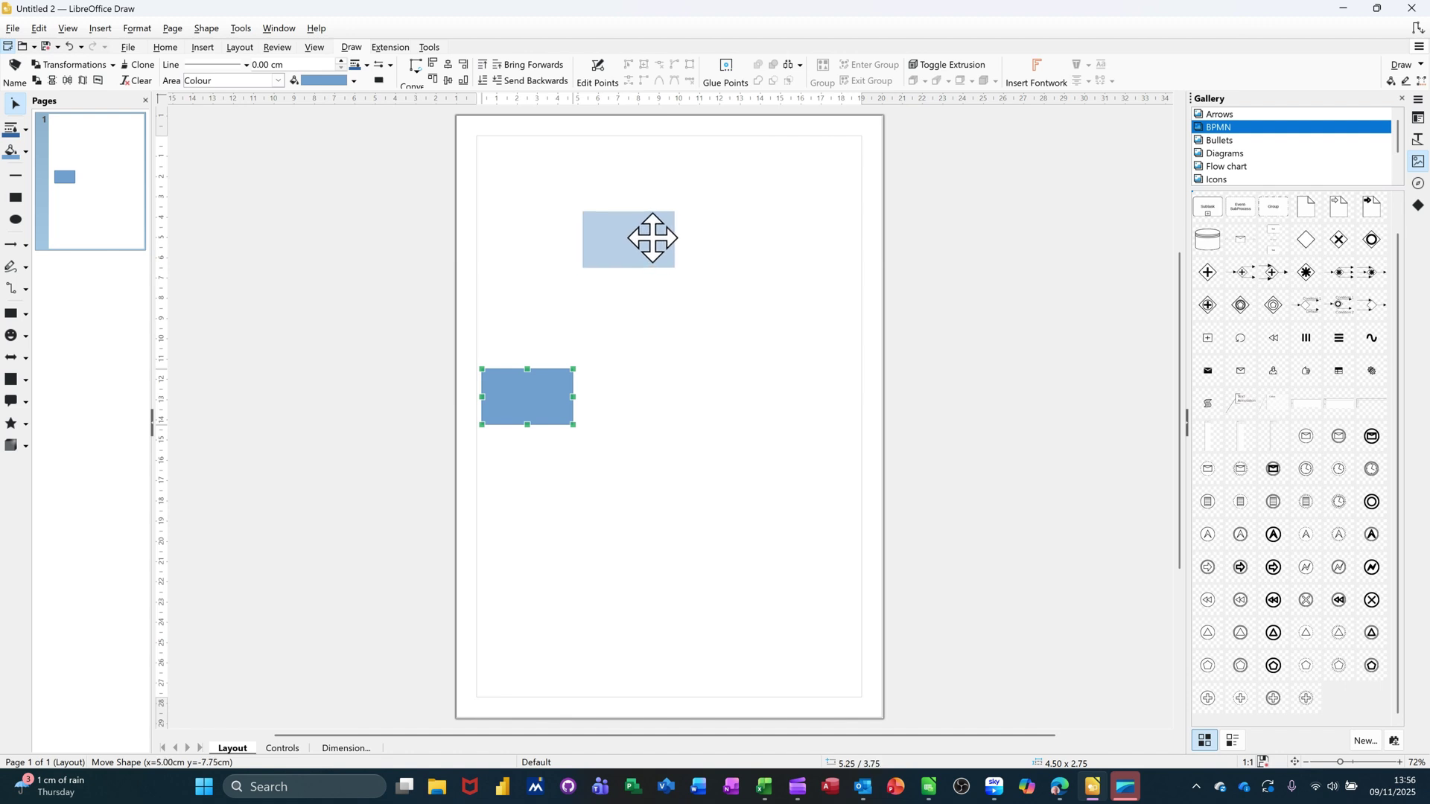
drag(652, 238, 653, 235)
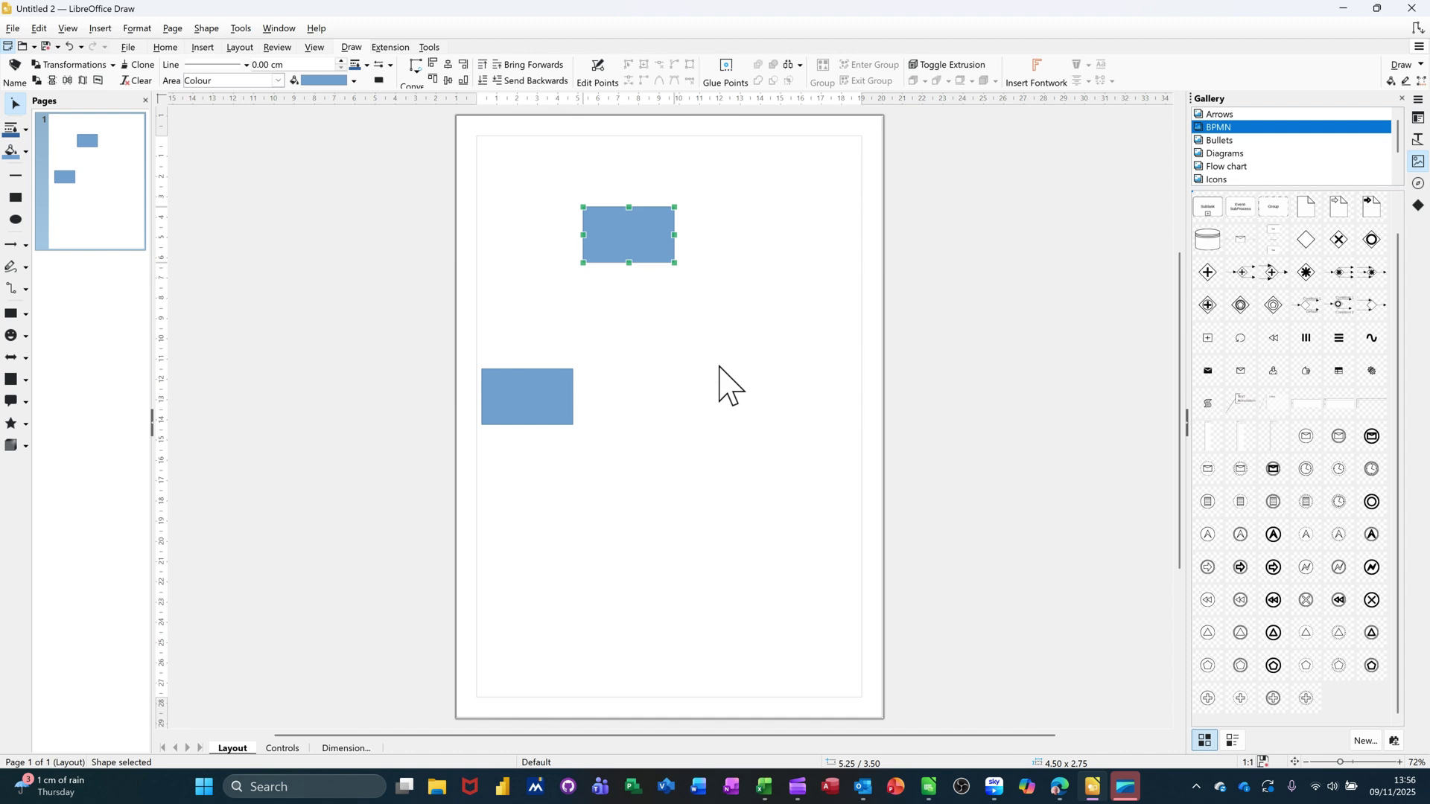
mouse_move(536, 393)
mouse_down()
mouse_move(636, 495)
mouse_move(637, 570)
mouse_up()
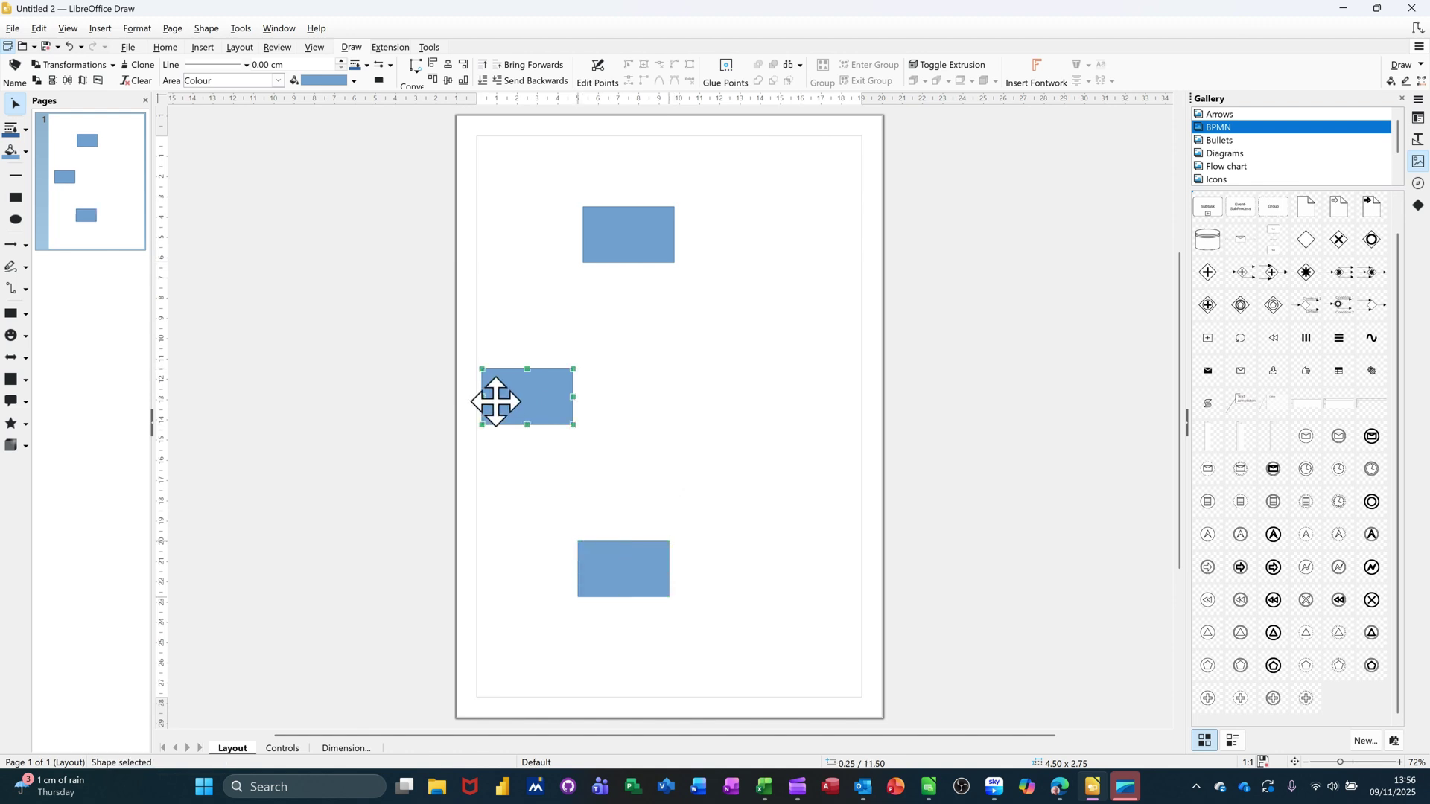
Ctrl-drag four more copies into a right-hand column from top to bottom
mouse_move(509, 397)
mouse_down()
mouse_move(722, 271)
mouse_move(732, 174)
mouse_up()
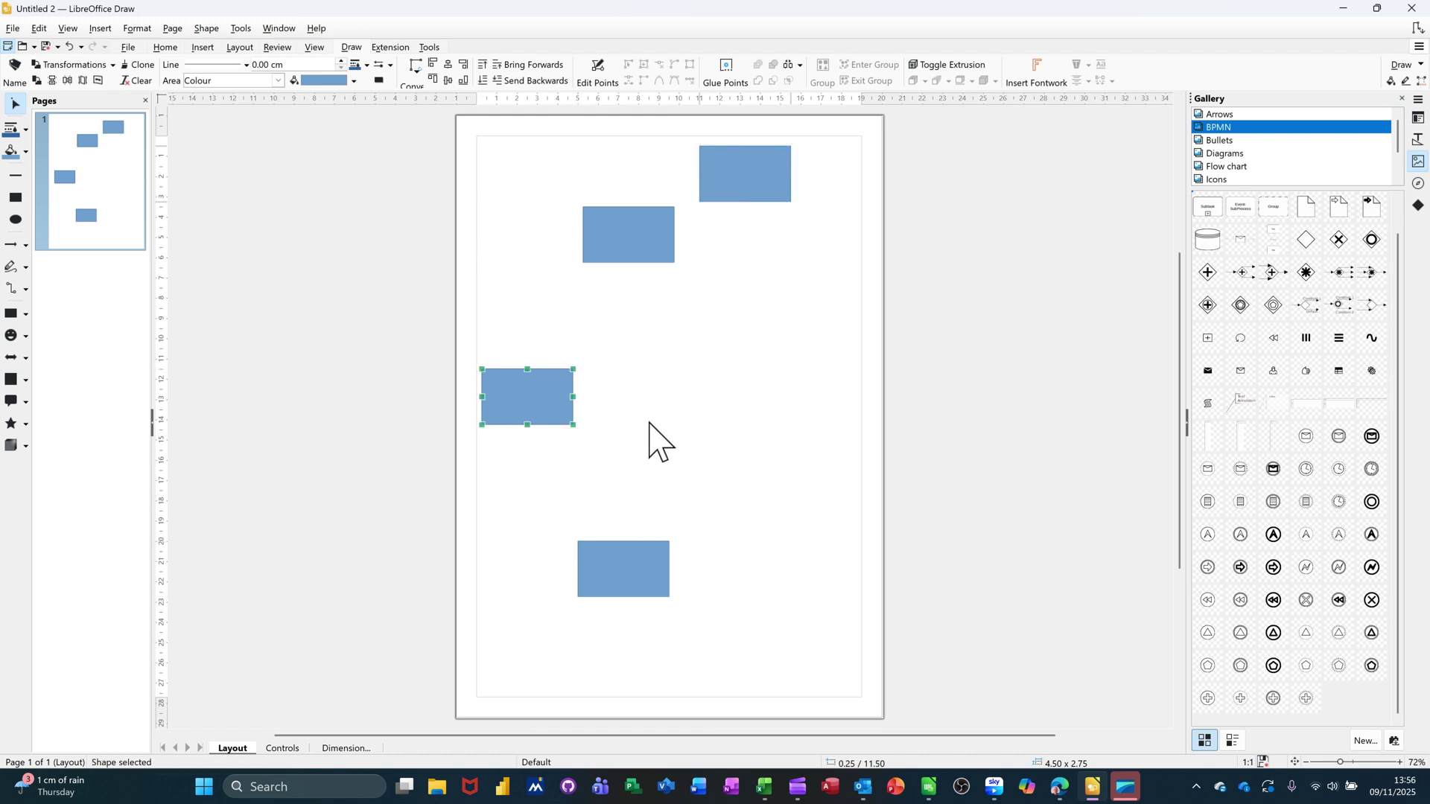
mouse_move(543, 388)
mouse_down()
mouse_move(762, 322)
mouse_move(756, 310)
mouse_up()
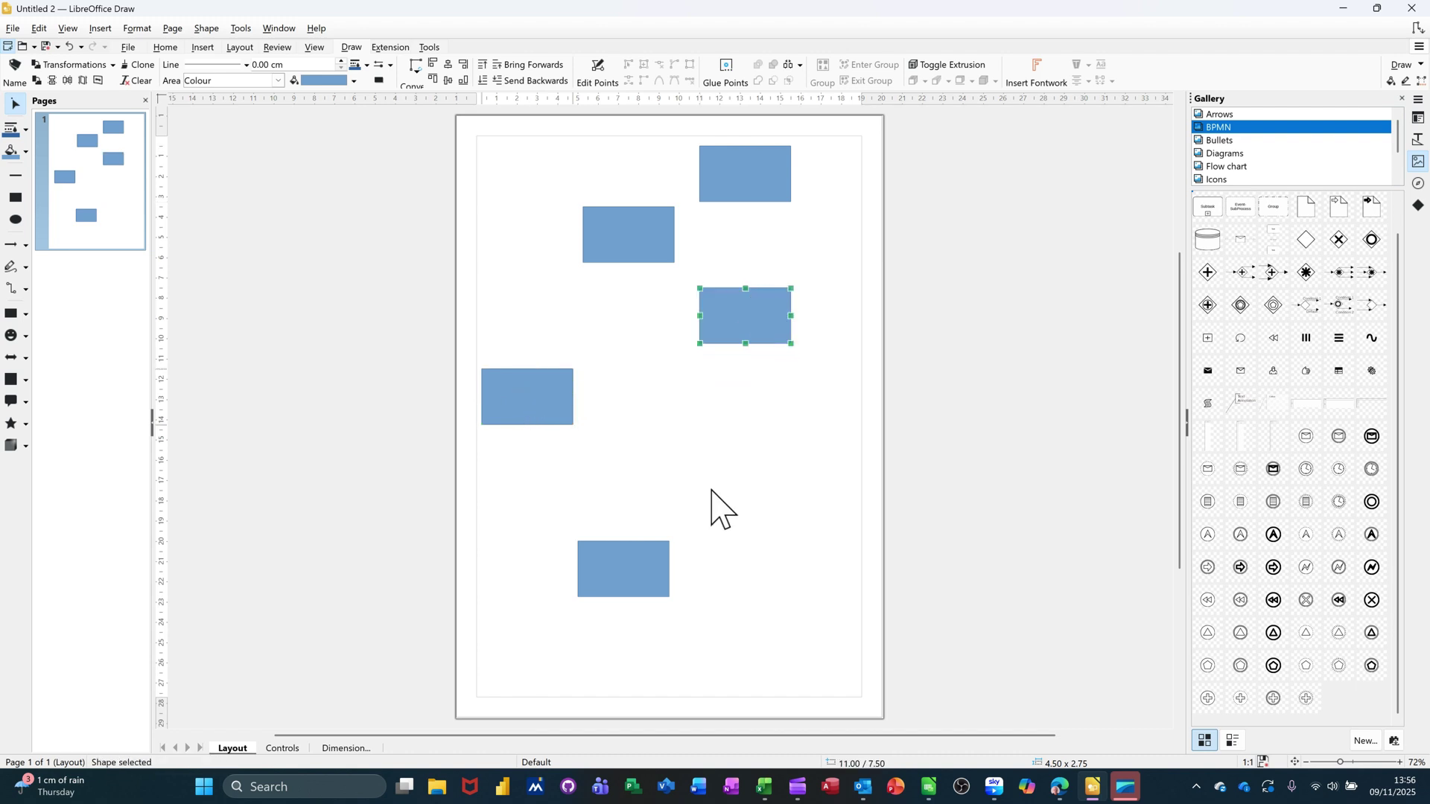
key(shift+Tab)
mouse_move(533, 399)
mouse_down()
mouse_move(744, 499)
mouse_move(751, 642)
mouse_up()
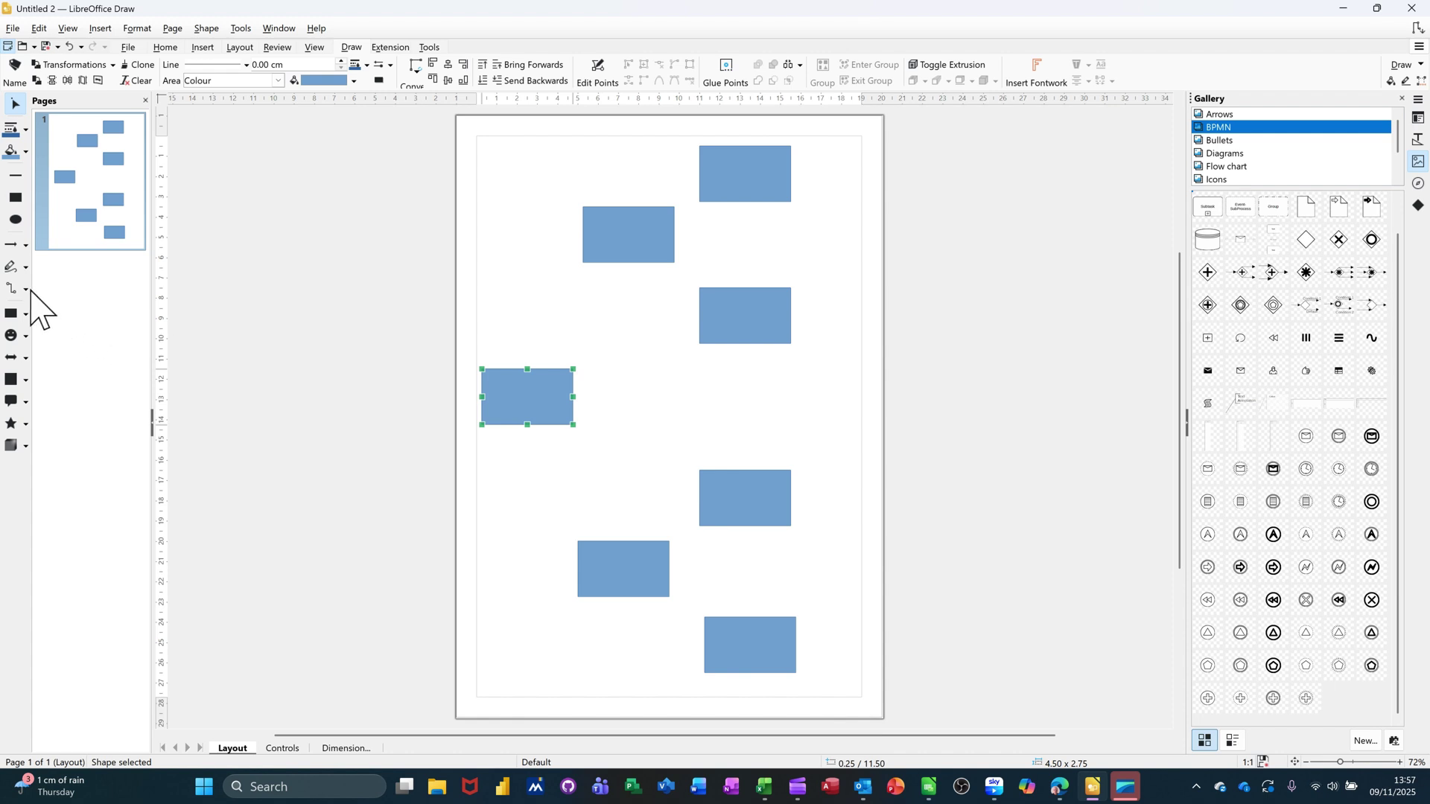
Join the left rectangle to the upper middle rectangle with a Standard elbow connector
click(28, 290)
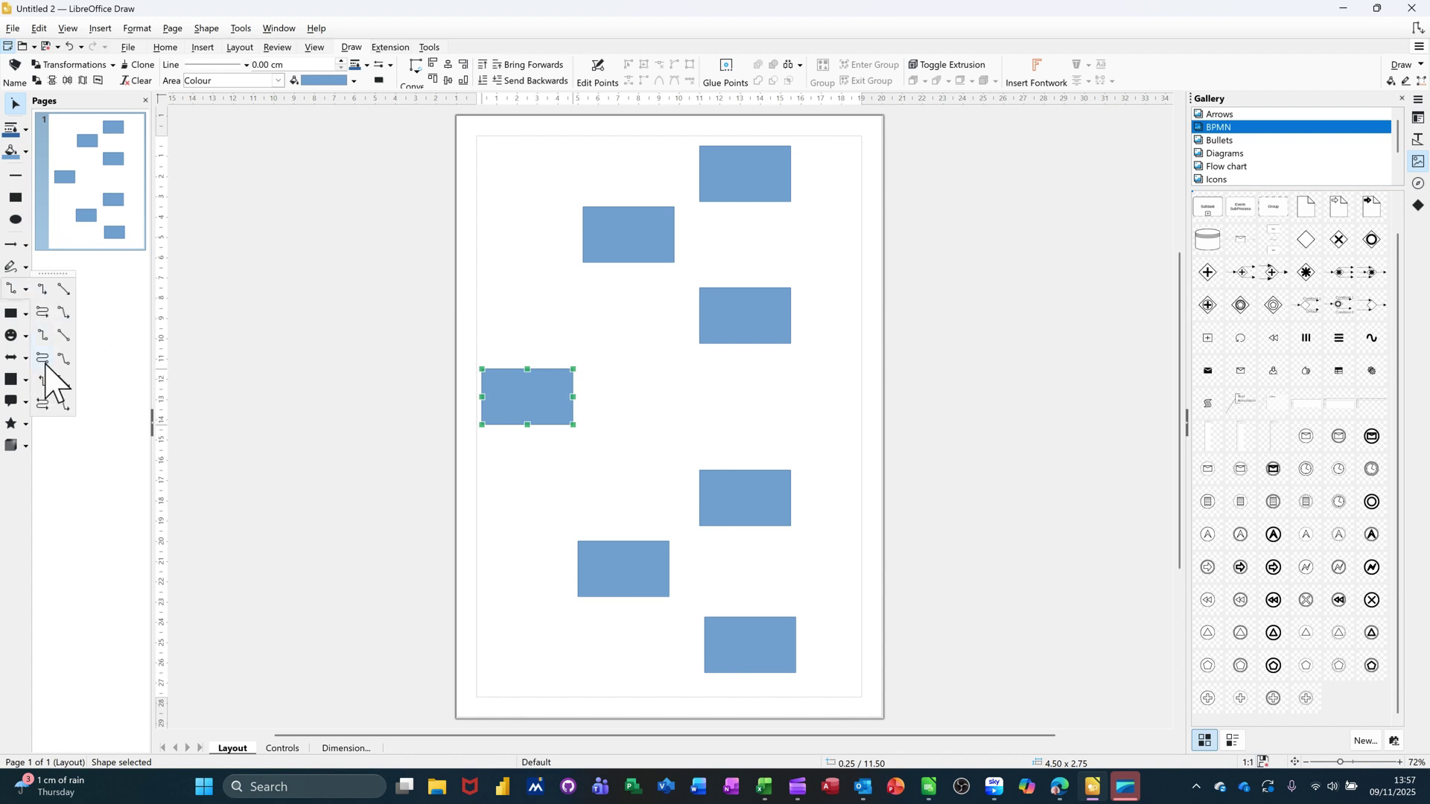
click(41, 336)
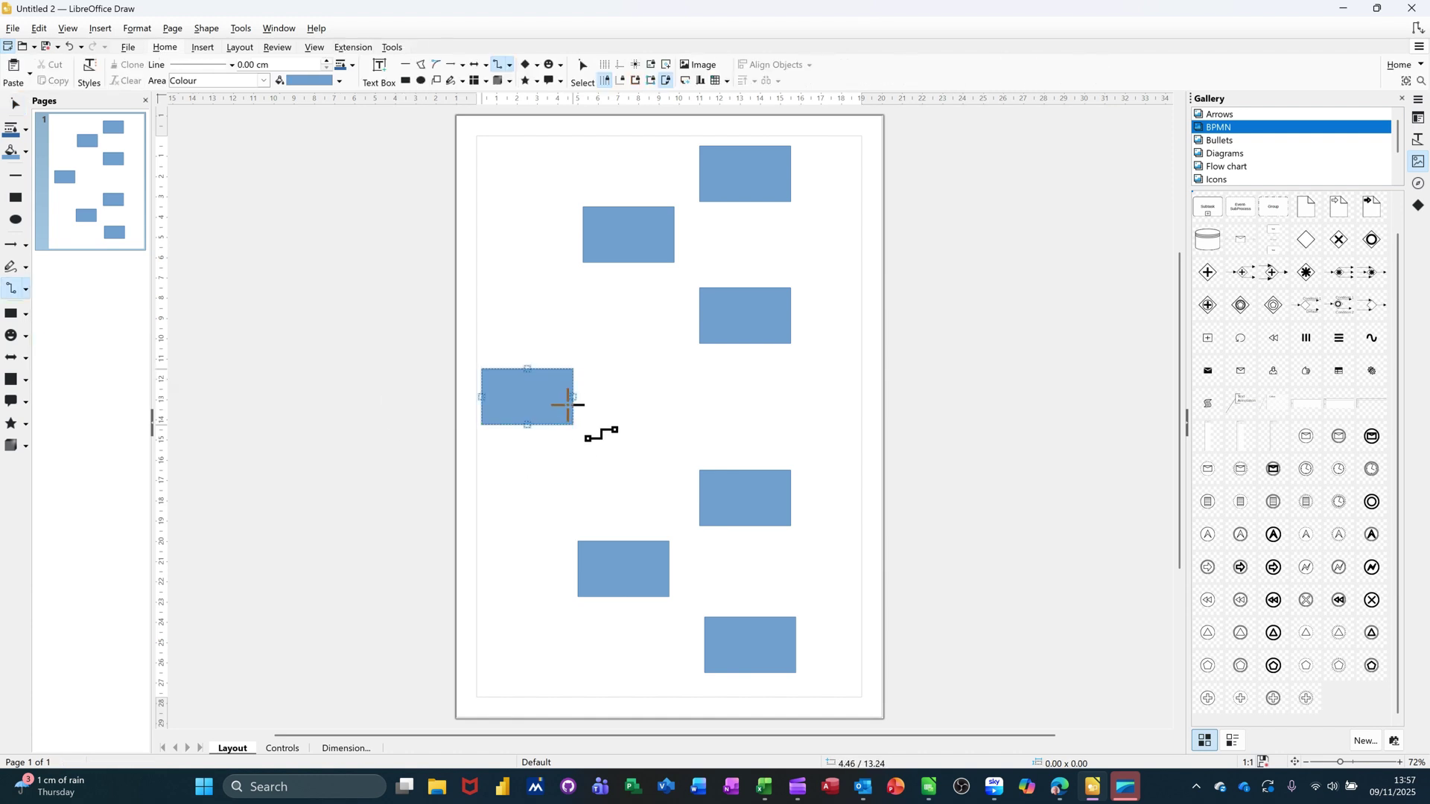
click(572, 414)
click(537, 402)
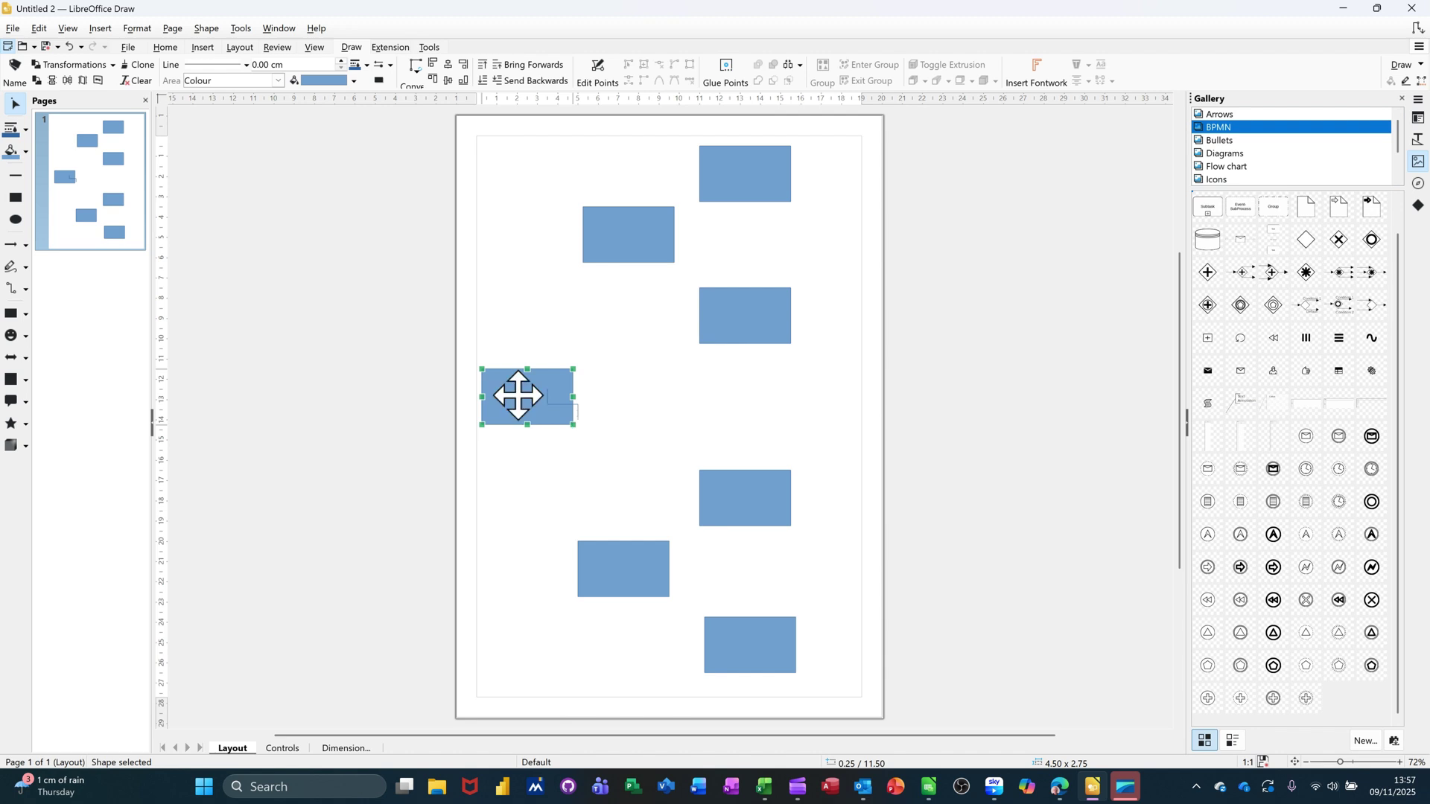
click(27, 291)
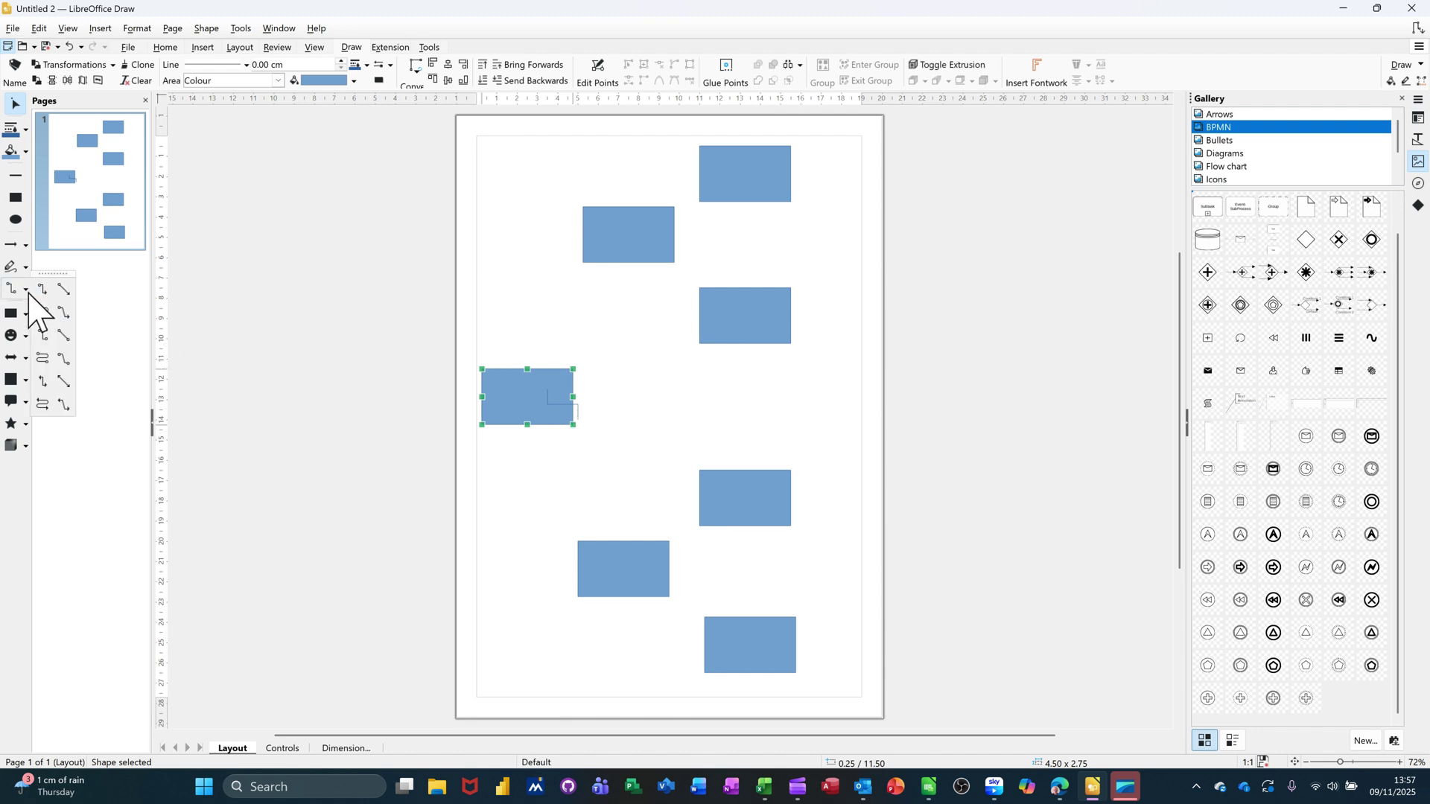
click(45, 335)
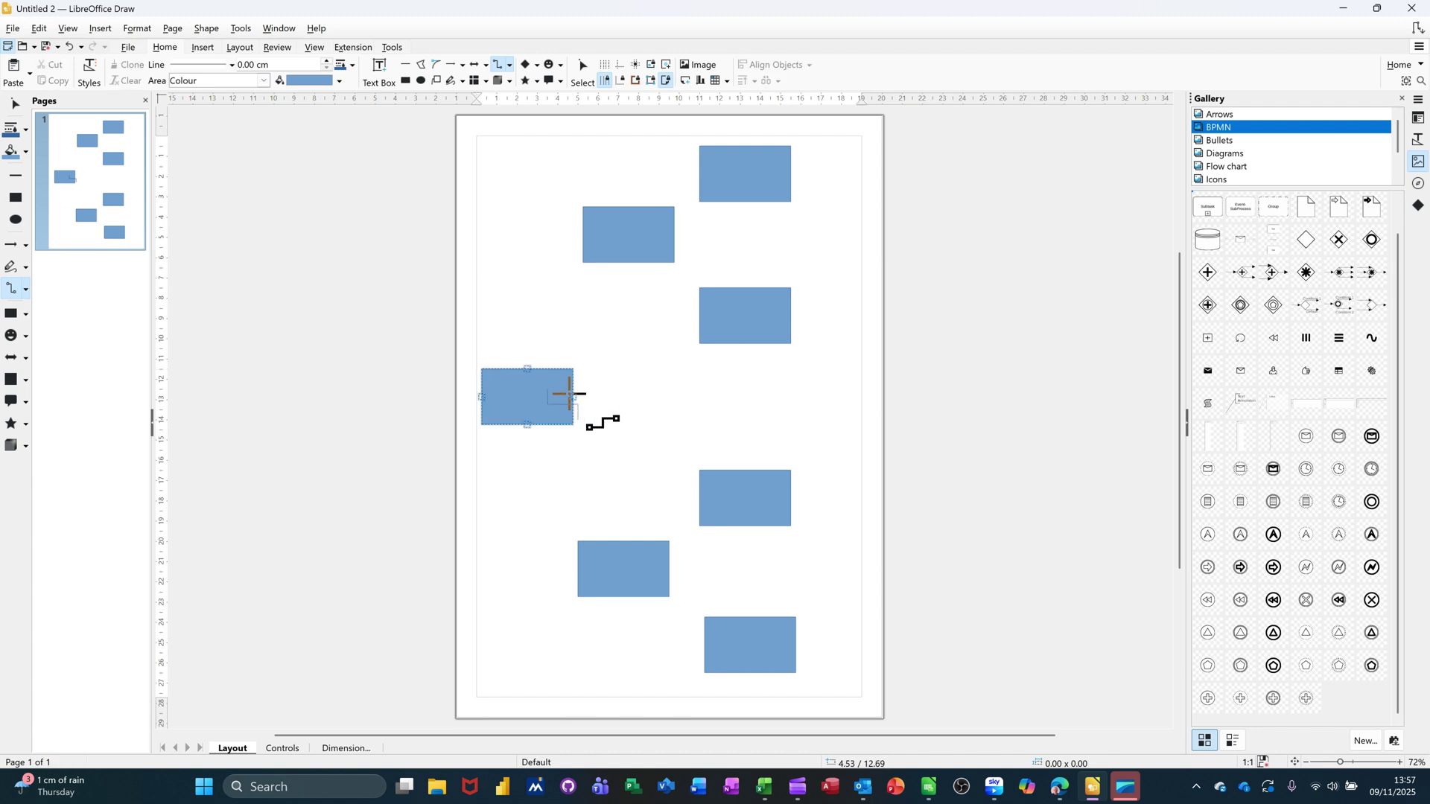
mouse_move(573, 395)
mouse_down()
mouse_move(566, 180)
mouse_move(580, 233)
mouse_up()
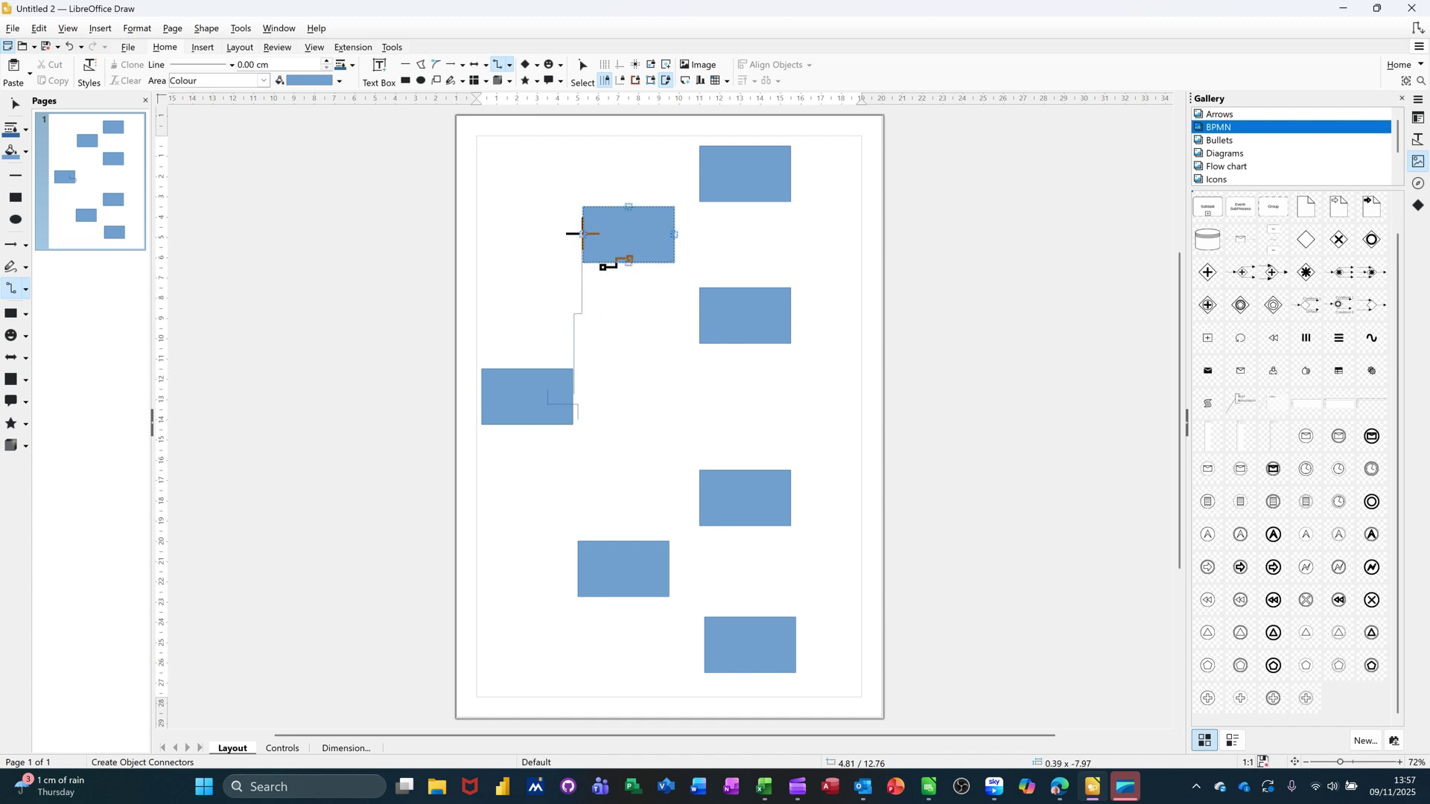
drag(581, 234, 583, 234)
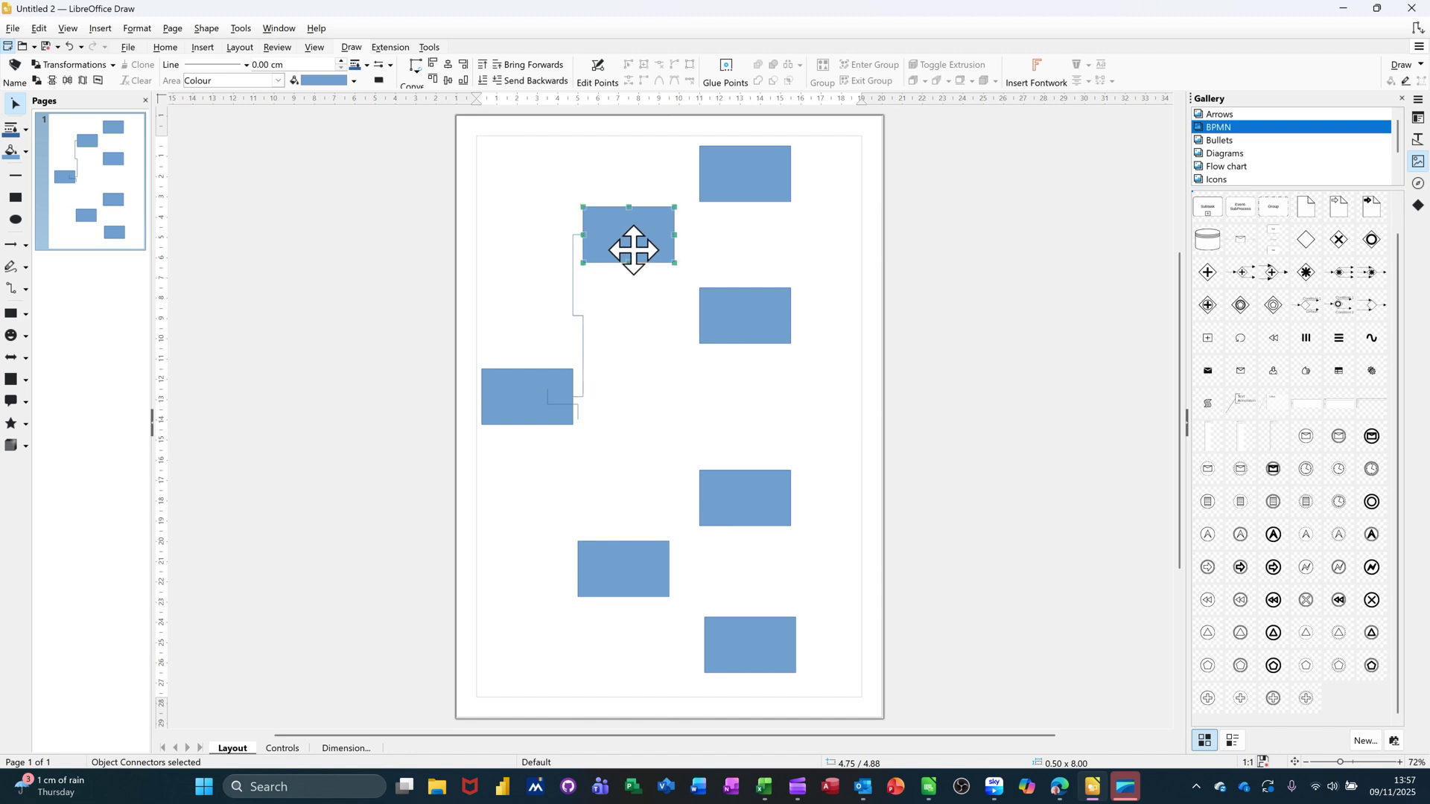
Connect the left rectangle to the lower middle rectangle and move it up between the middle boxes
drag(634, 248, 647, 261)
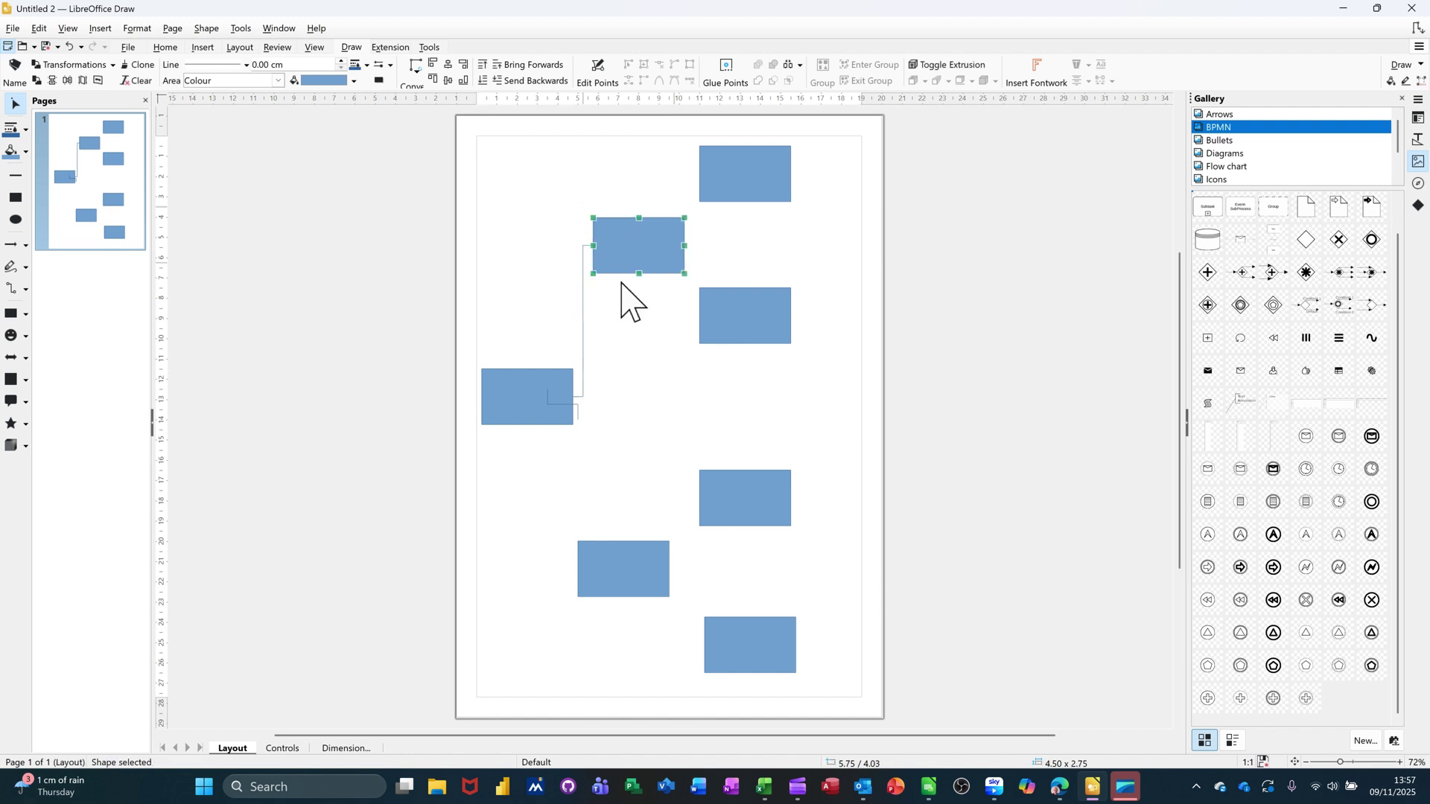
click(540, 385)
drag(540, 386, 534, 387)
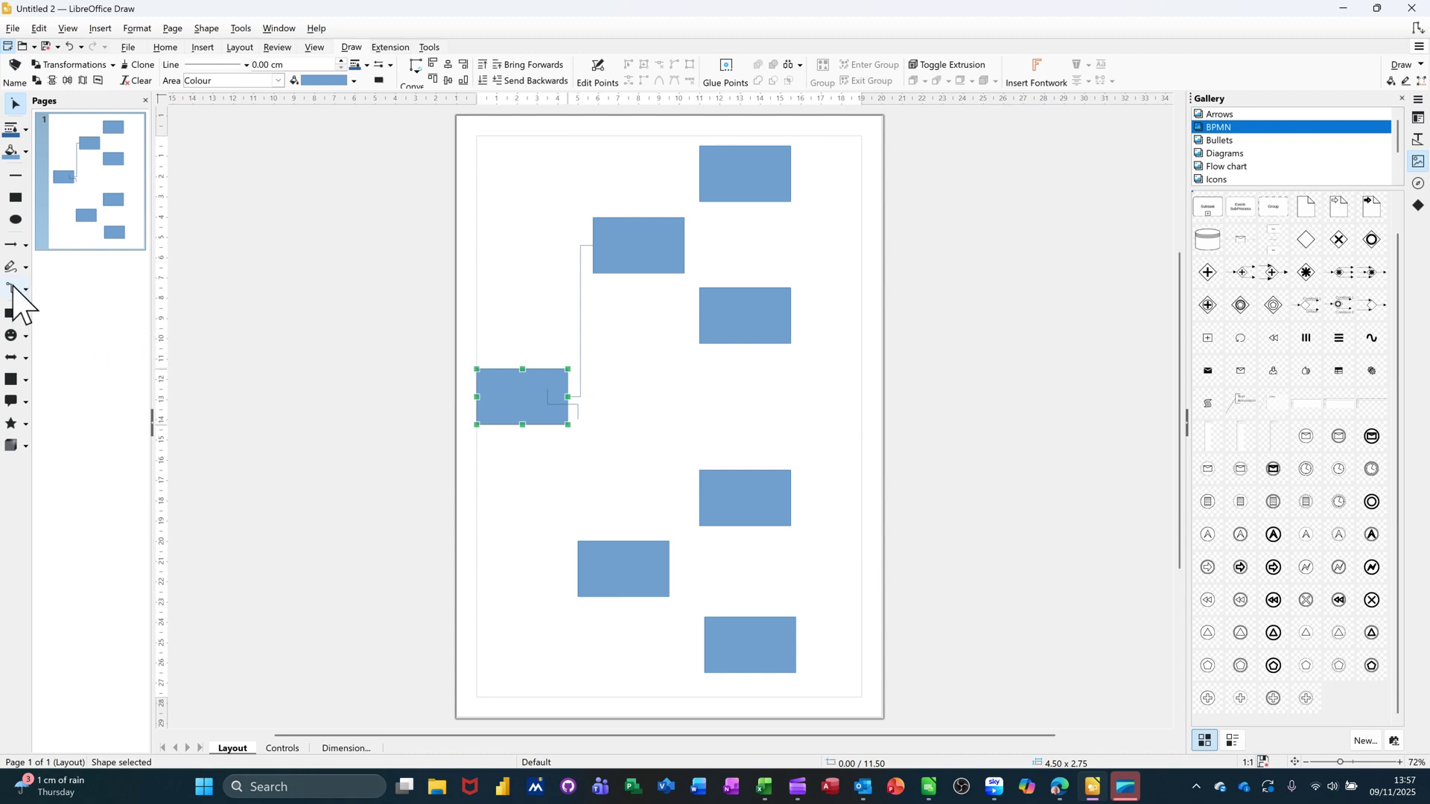
click(15, 290)
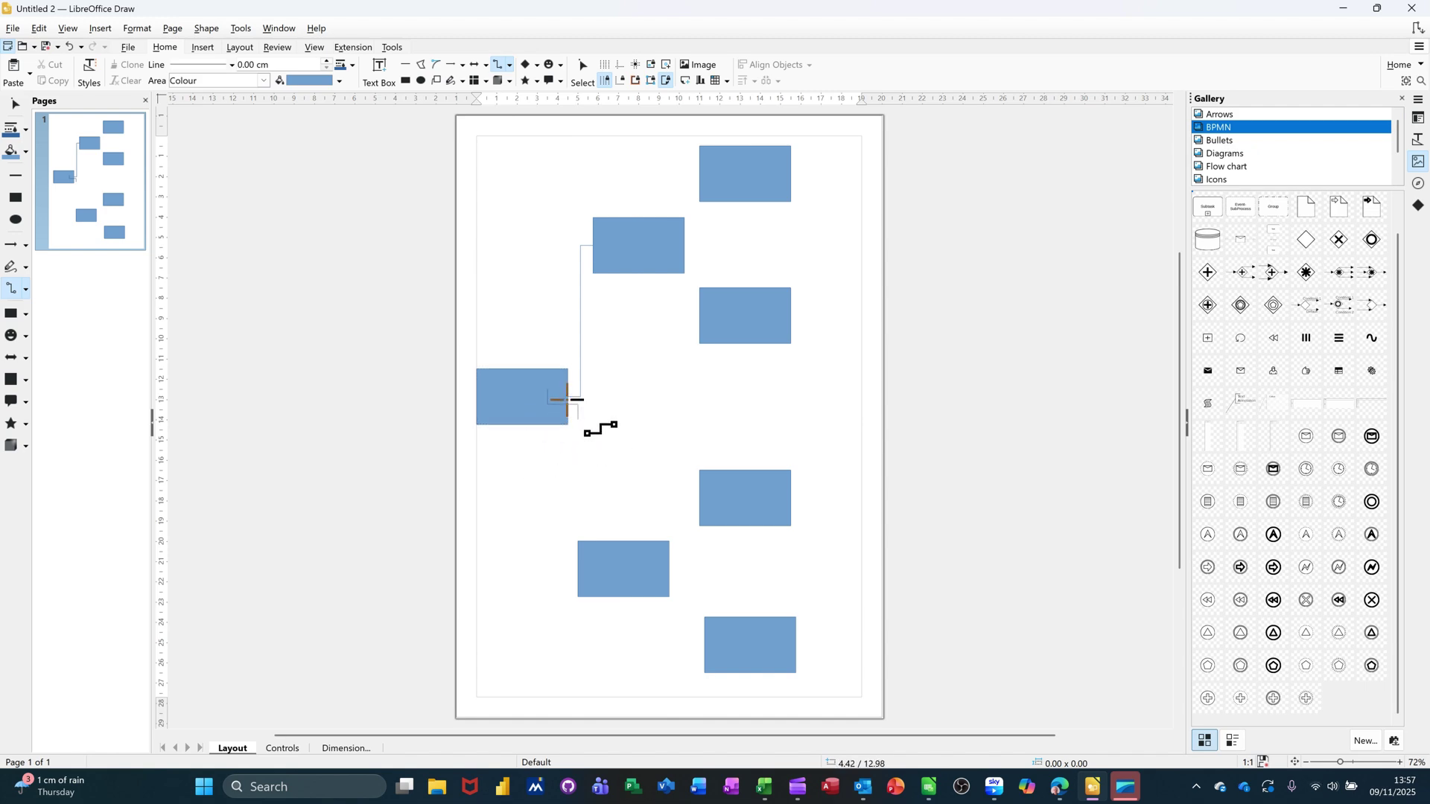
mouse_move(567, 399)
mouse_down()
mouse_move(570, 575)
mouse_move(636, 581)
mouse_up()
mouse_move(536, 405)
mouse_down()
mouse_move(511, 405)
mouse_move(508, 428)
mouse_move(496, 350)
mouse_up()
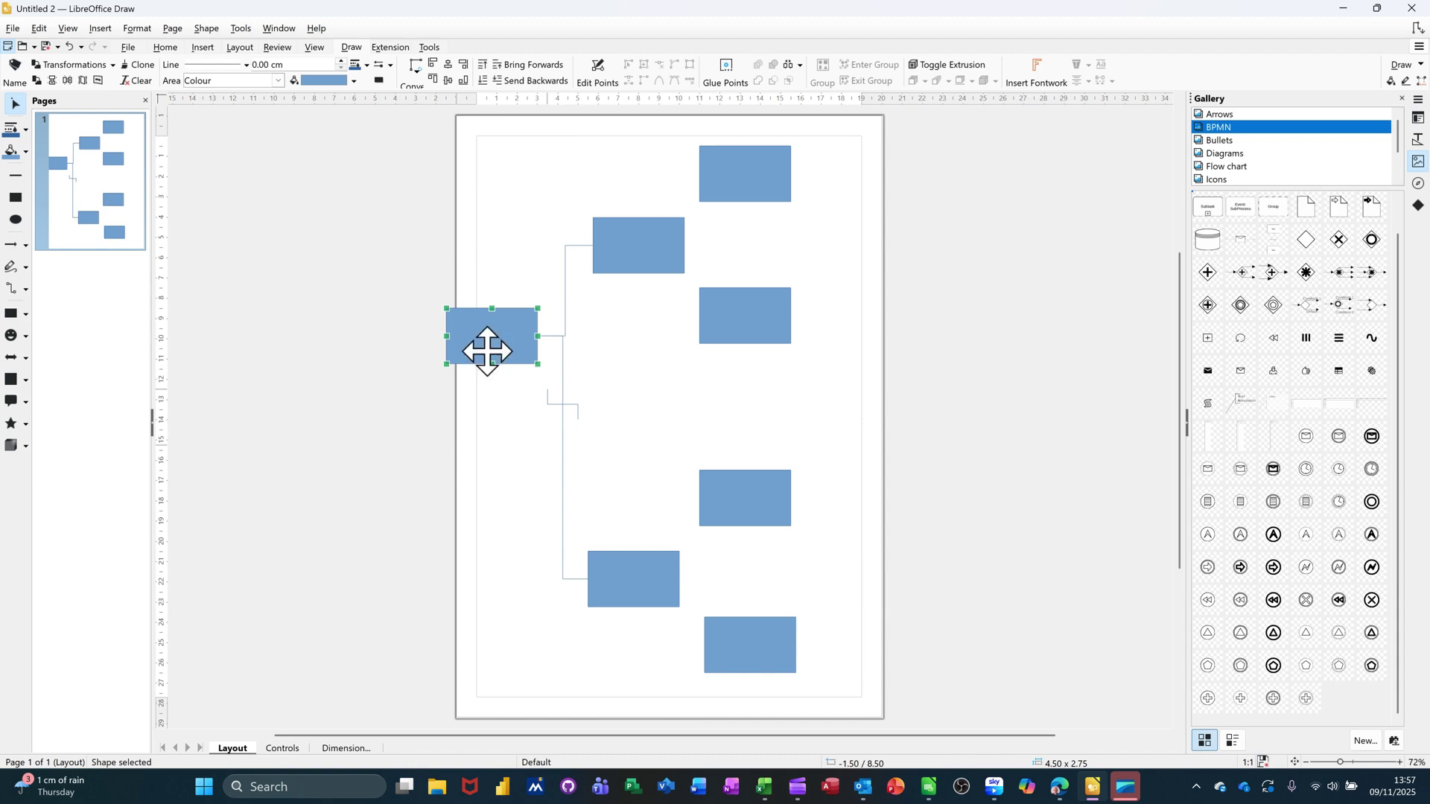
Move the root box down to mid-height between the two middle boxes
click(550, 403)
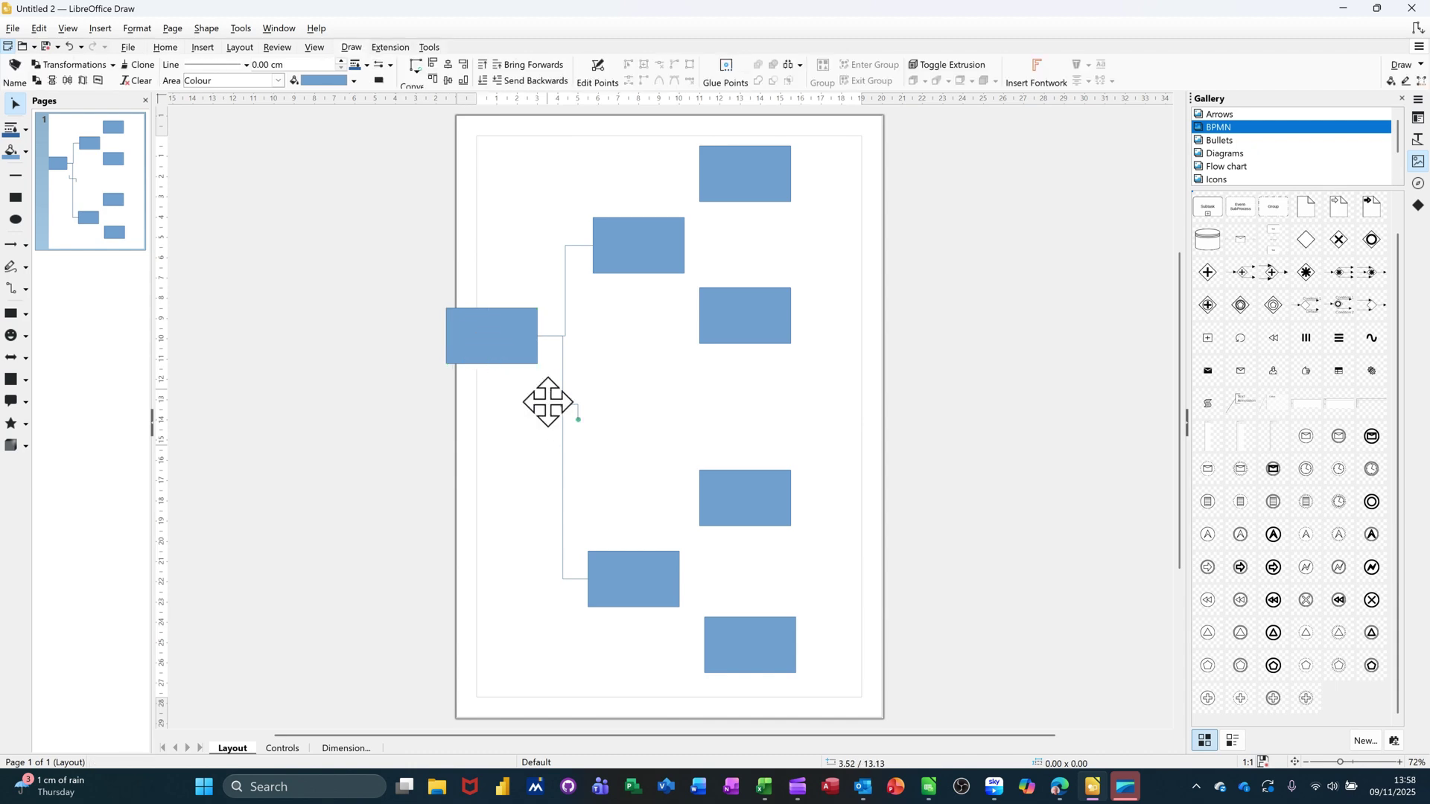
click(465, 480)
click(496, 355)
drag(496, 356, 523, 431)
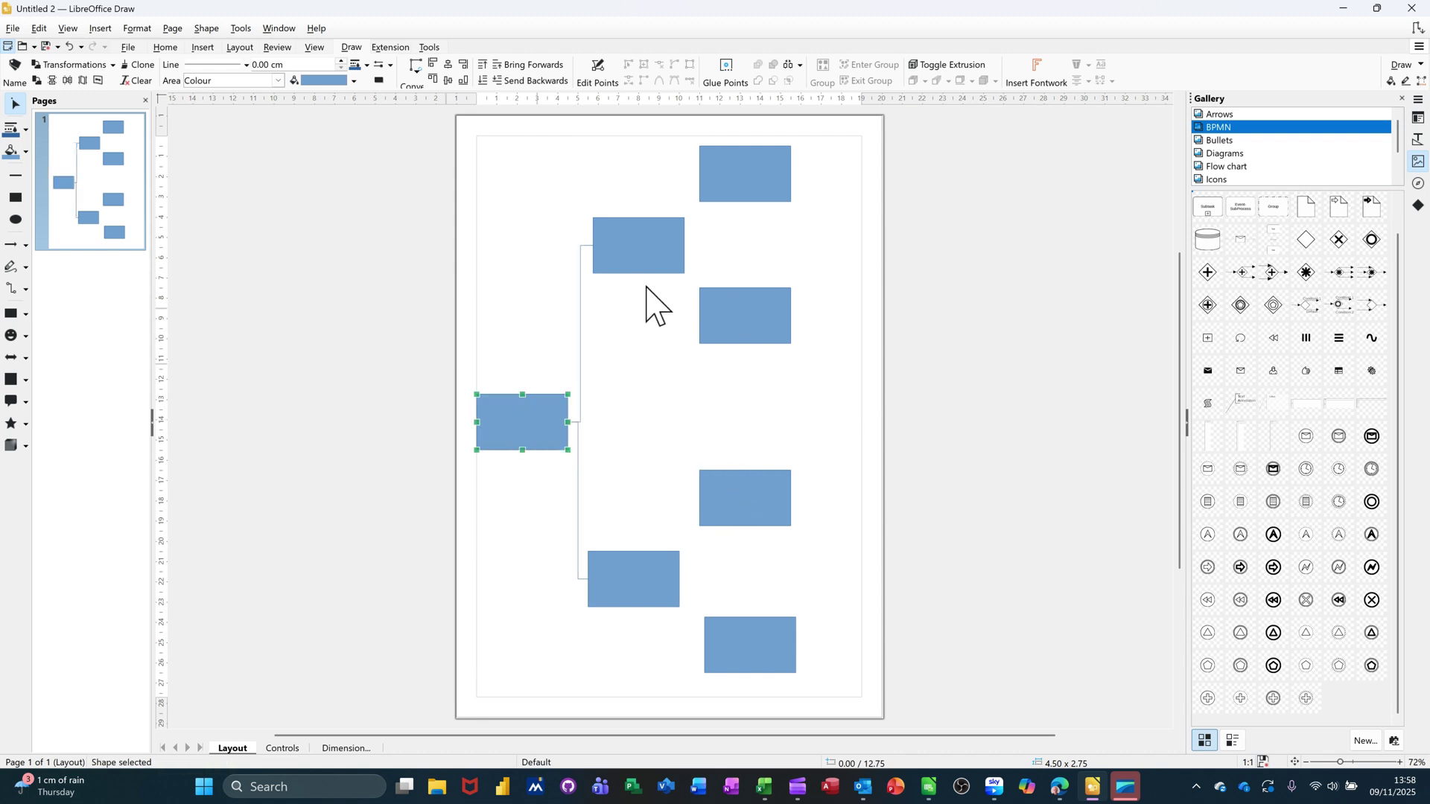
click(462, 397)
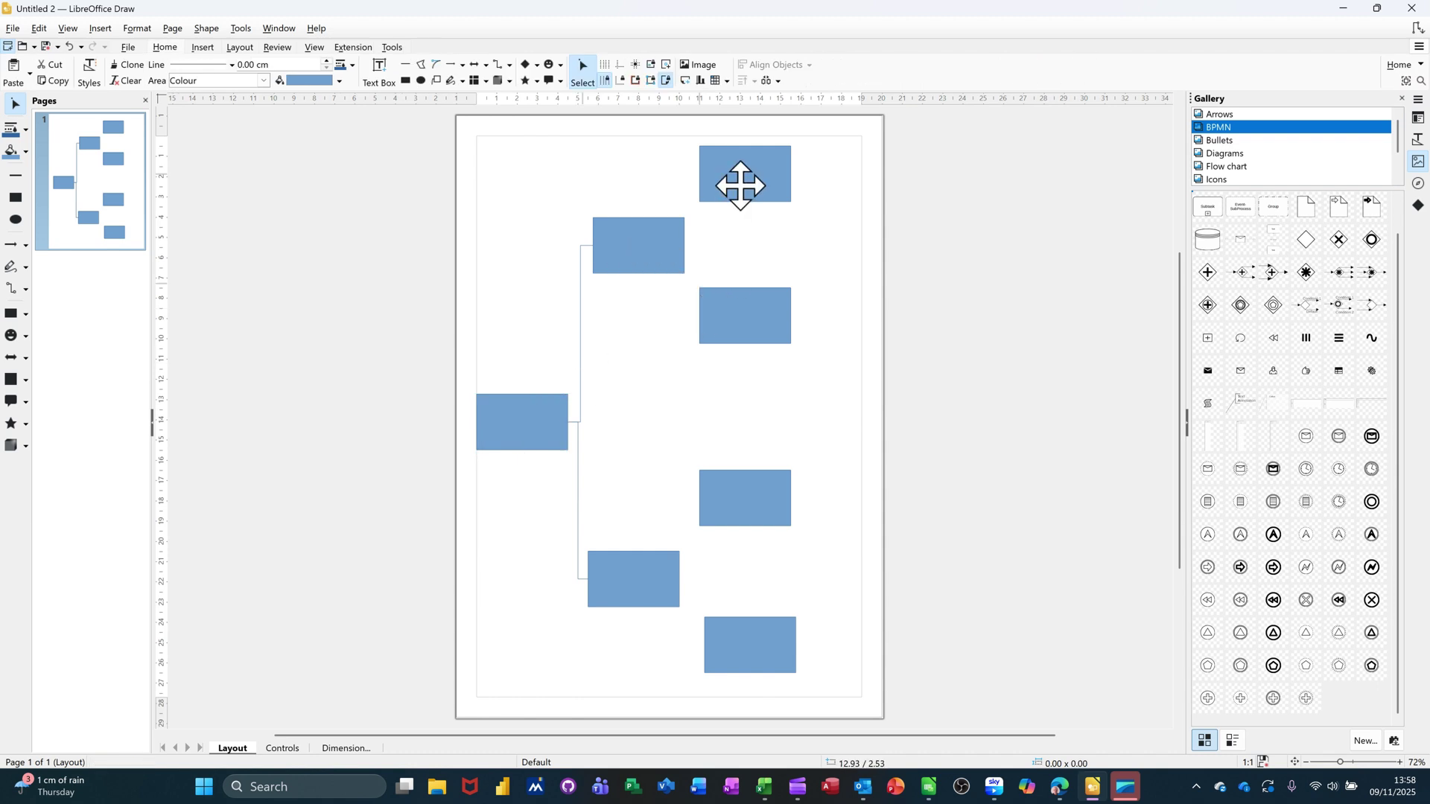
Shift each of the four right-column boxes slightly to the right
drag(747, 176, 799, 179)
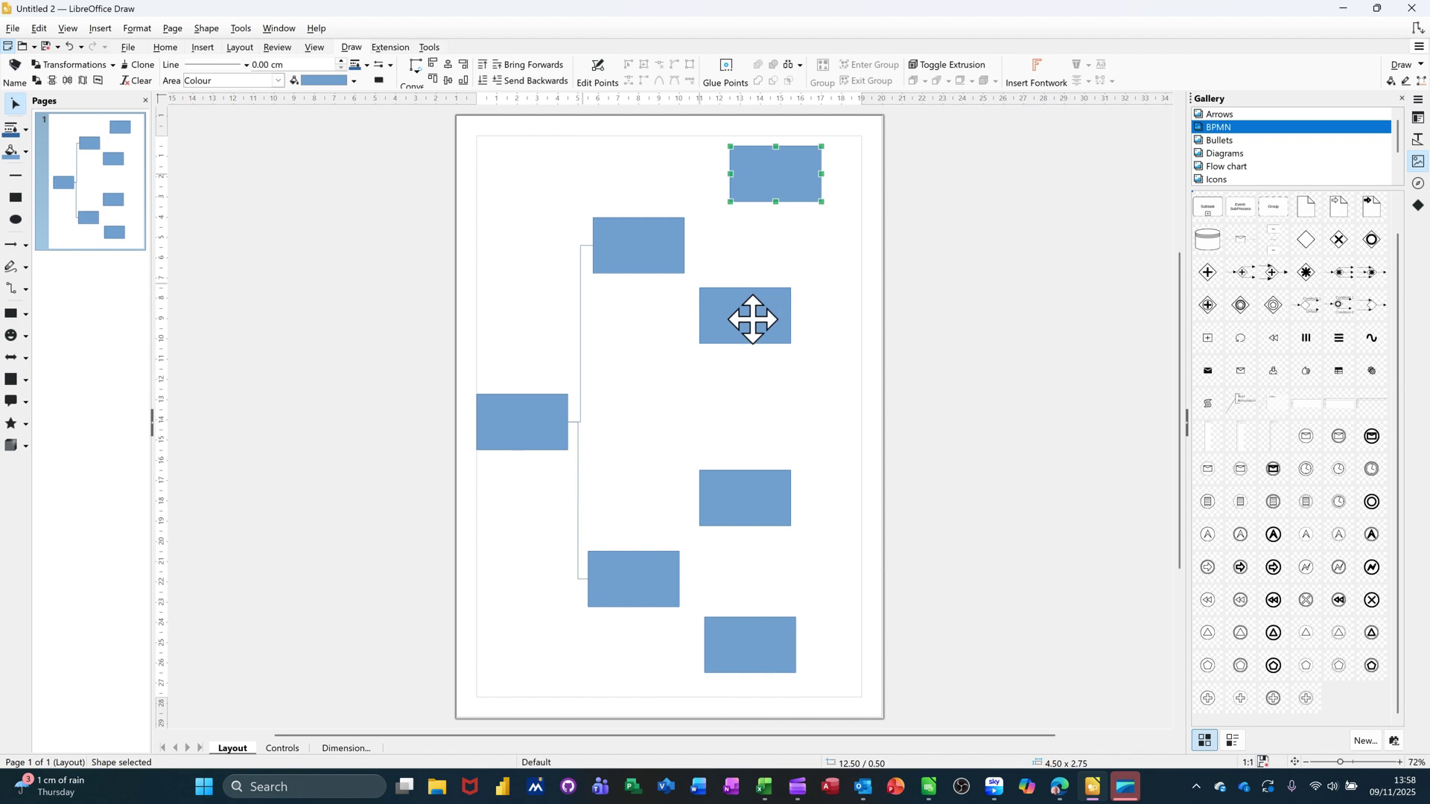
drag(752, 318, 782, 322)
drag(746, 498, 769, 514)
drag(760, 647, 779, 670)
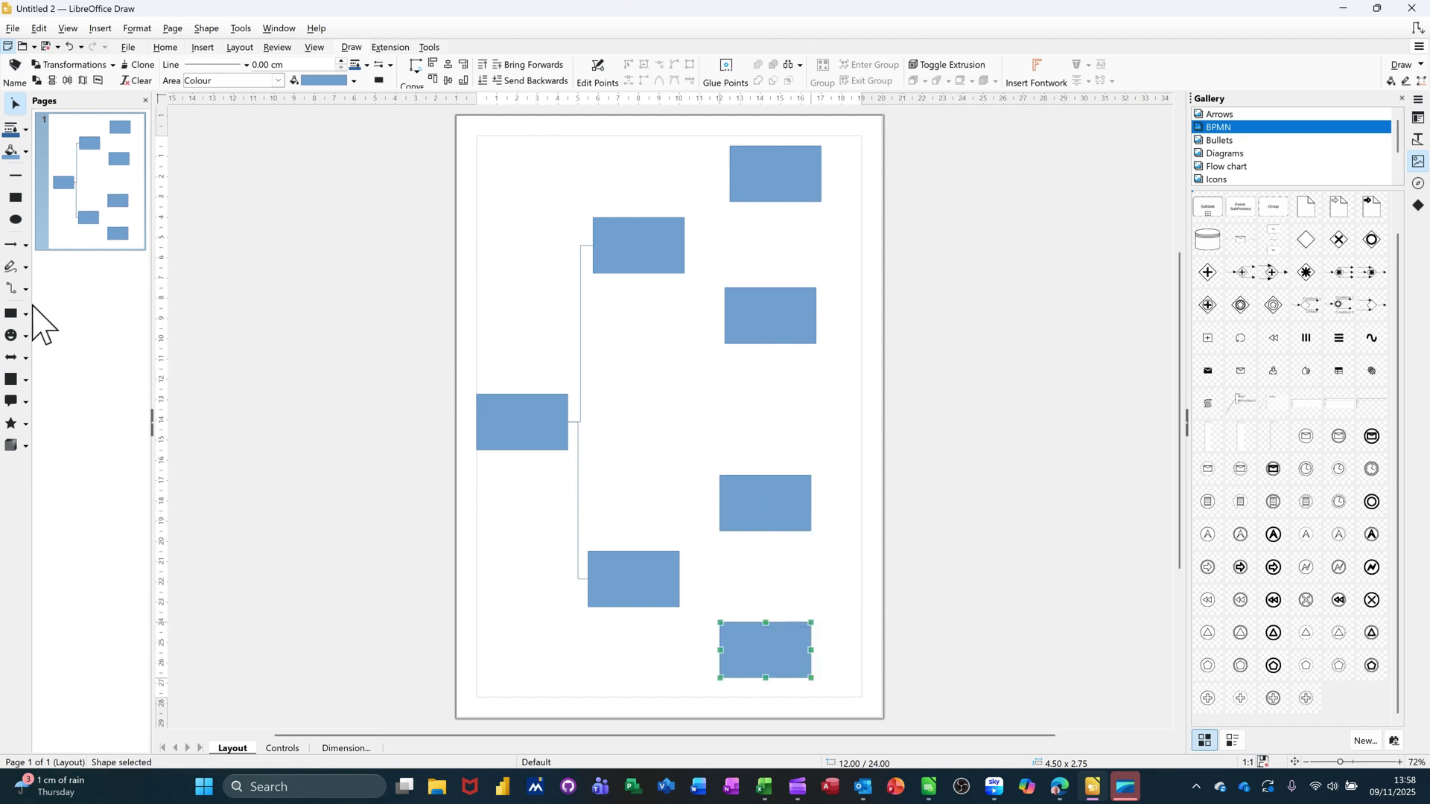
Connect the upper middle box to the top and second right-hand boxes with elbow connectors
click(25, 290)
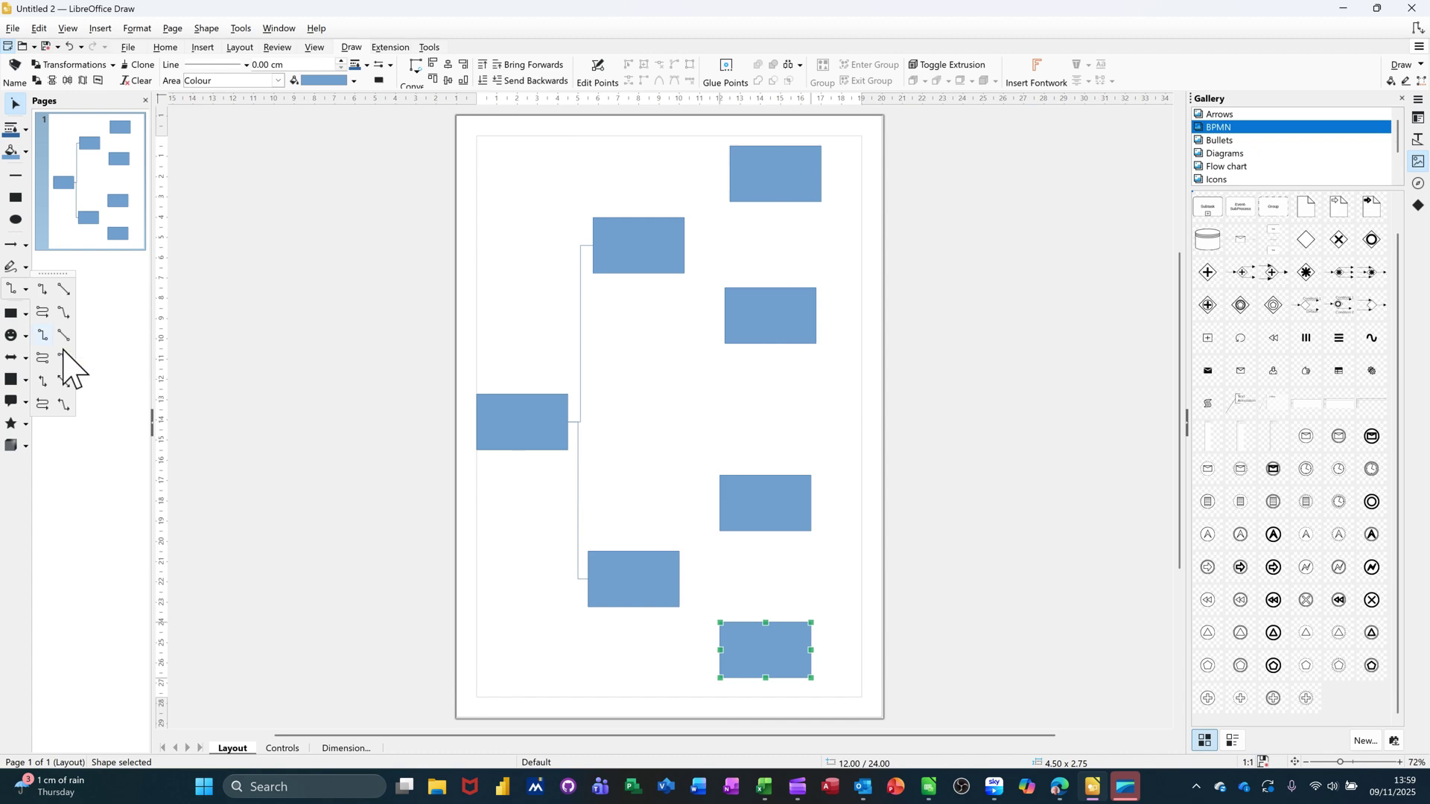
click(45, 338)
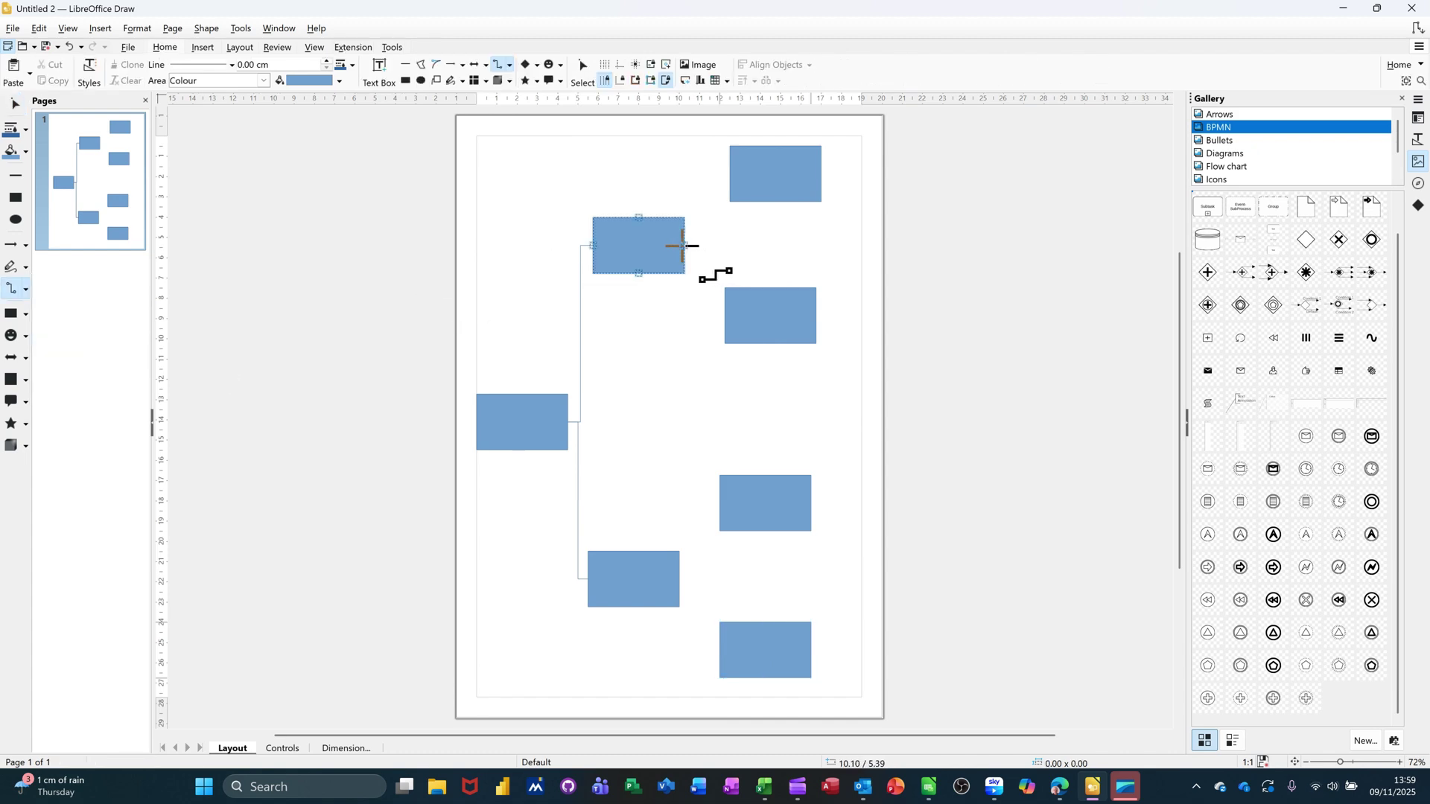
drag(685, 245, 728, 177)
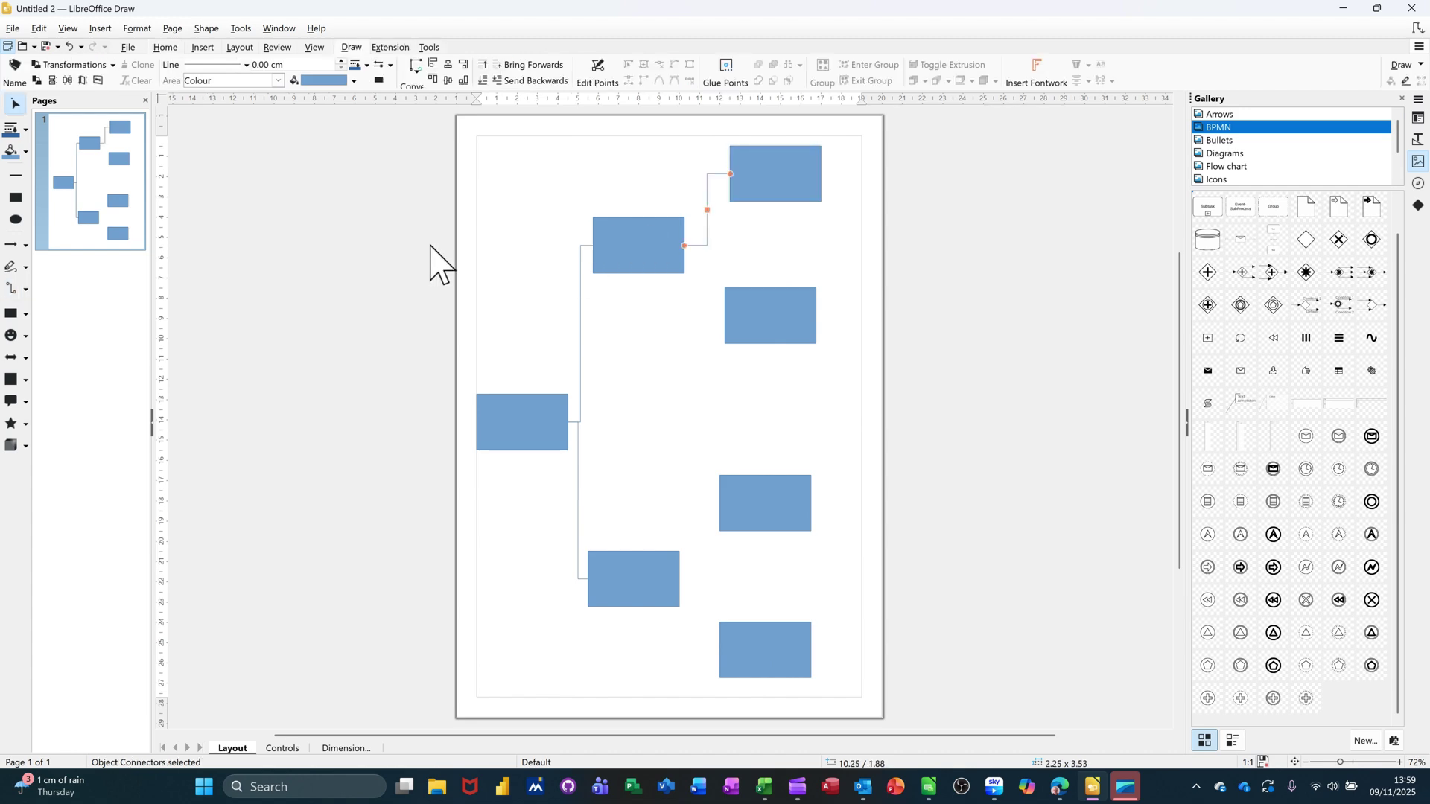
click(25, 291)
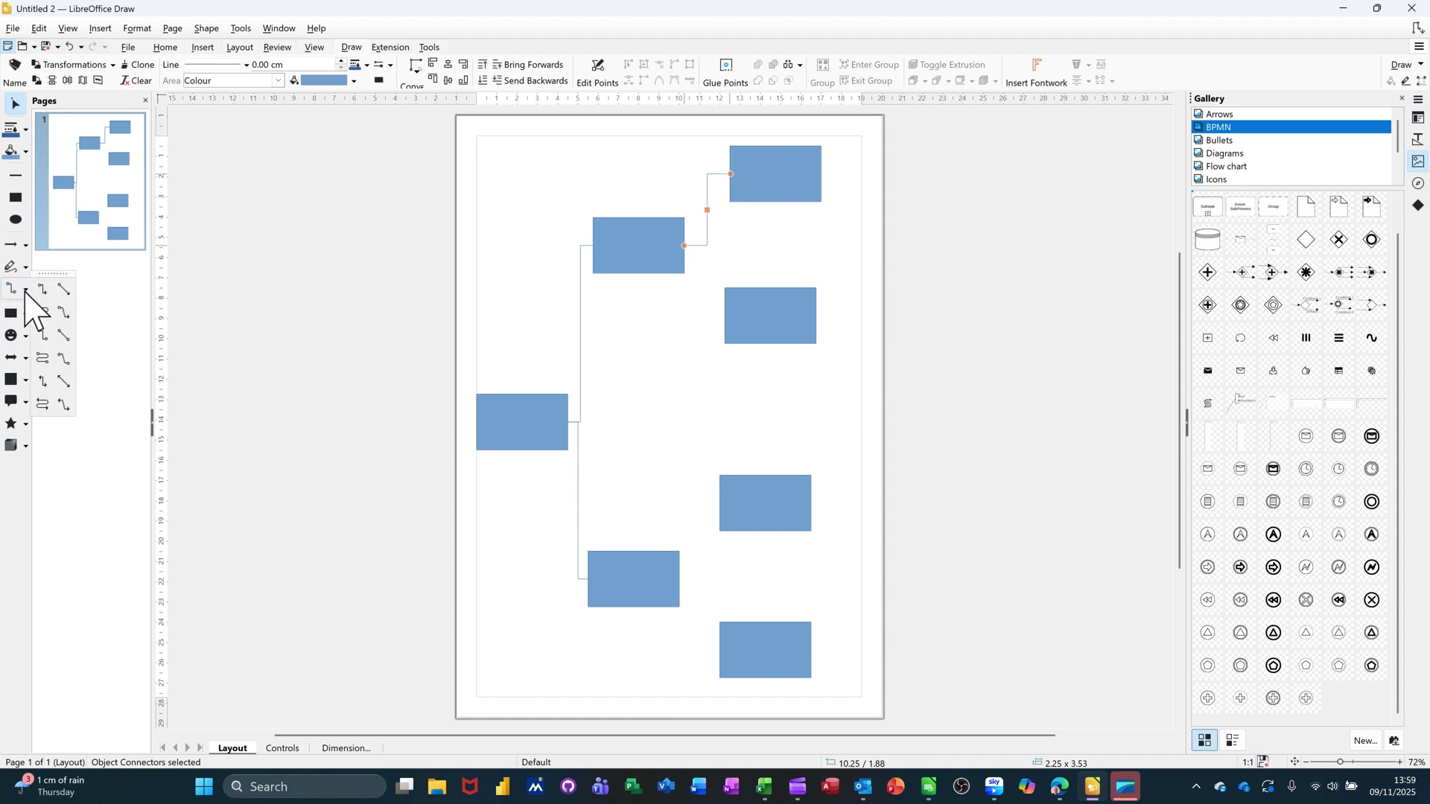
click(41, 358)
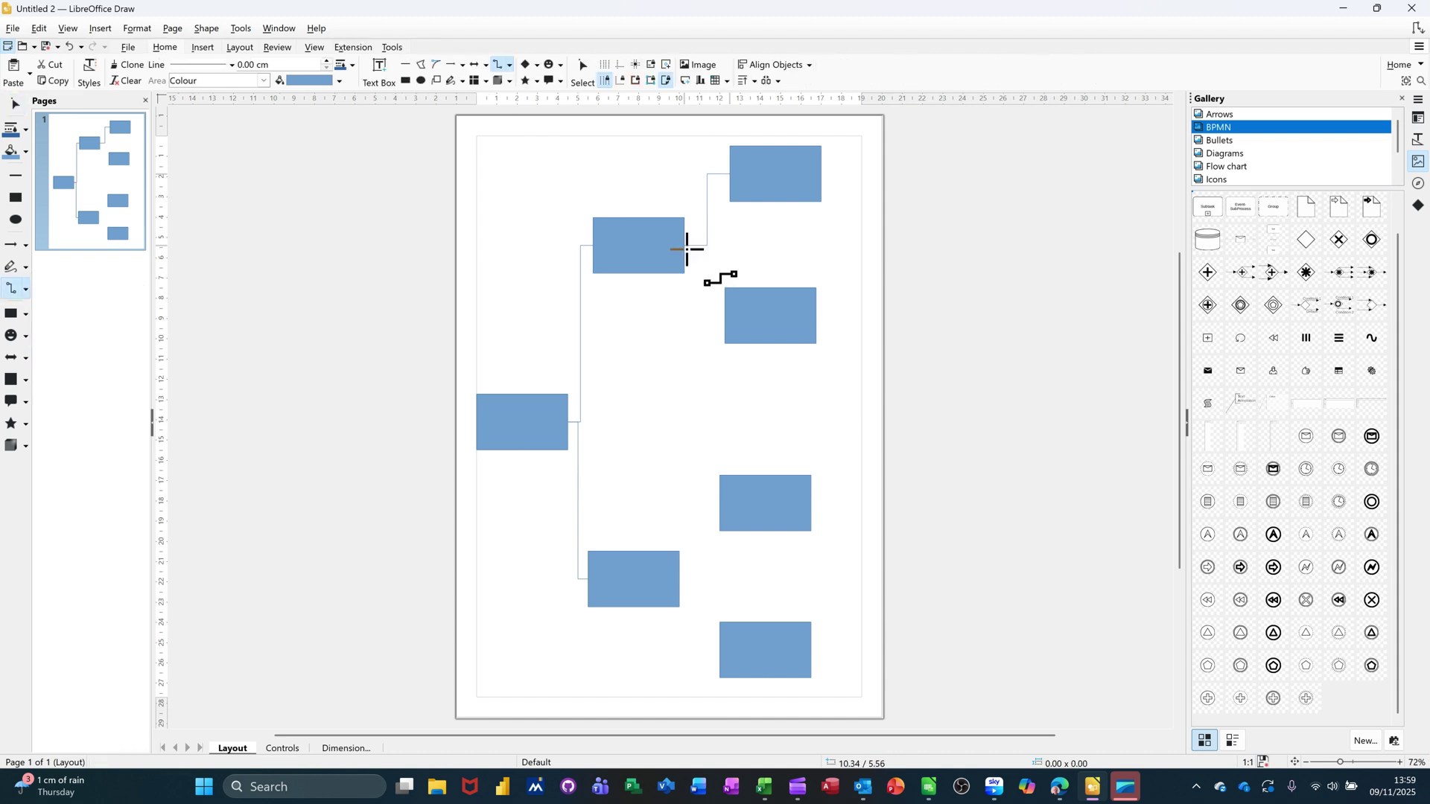
drag(685, 244, 707, 240)
drag(697, 293, 724, 322)
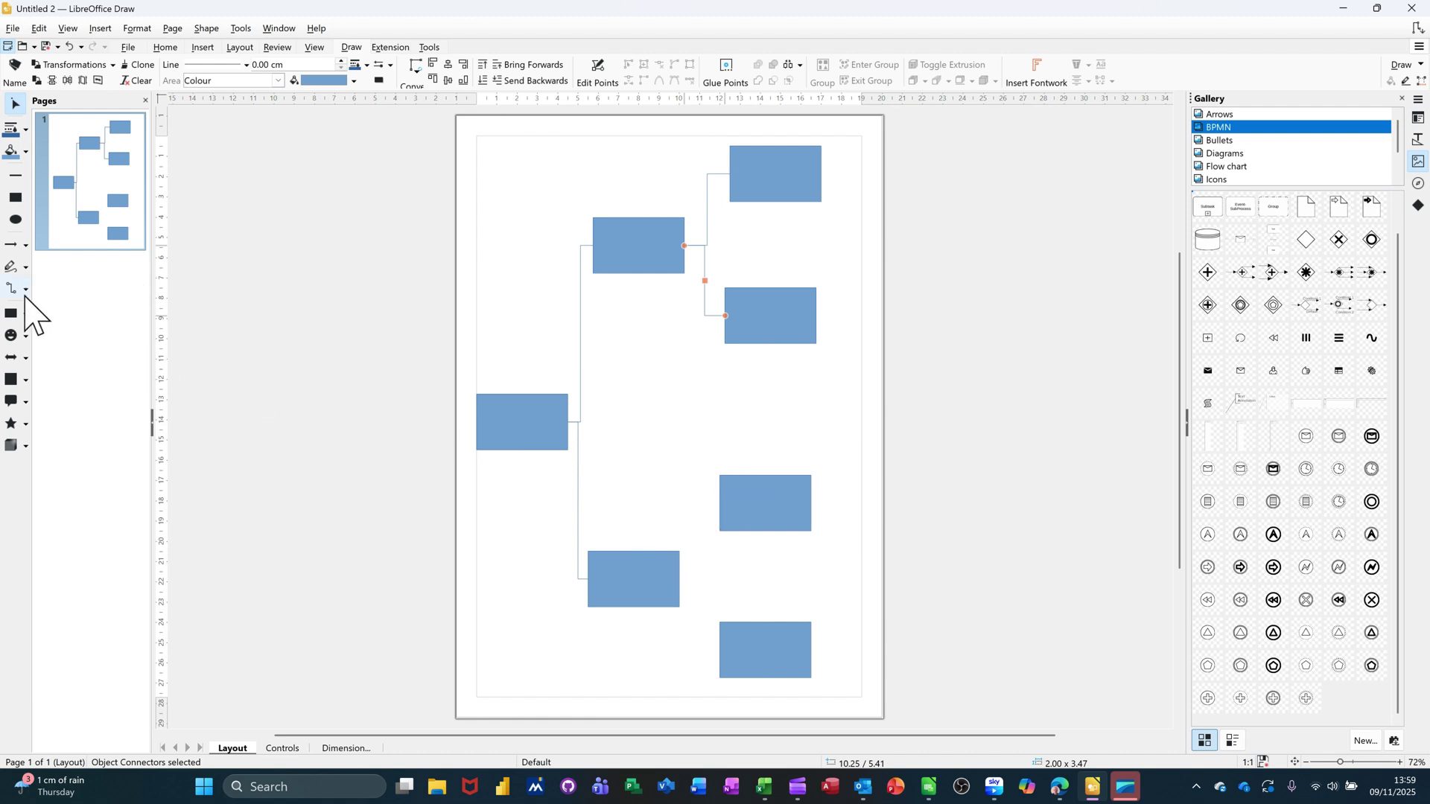
Undo a stray connector and link the lower middle box to the bottom right-hand box
key(ctrl+z)
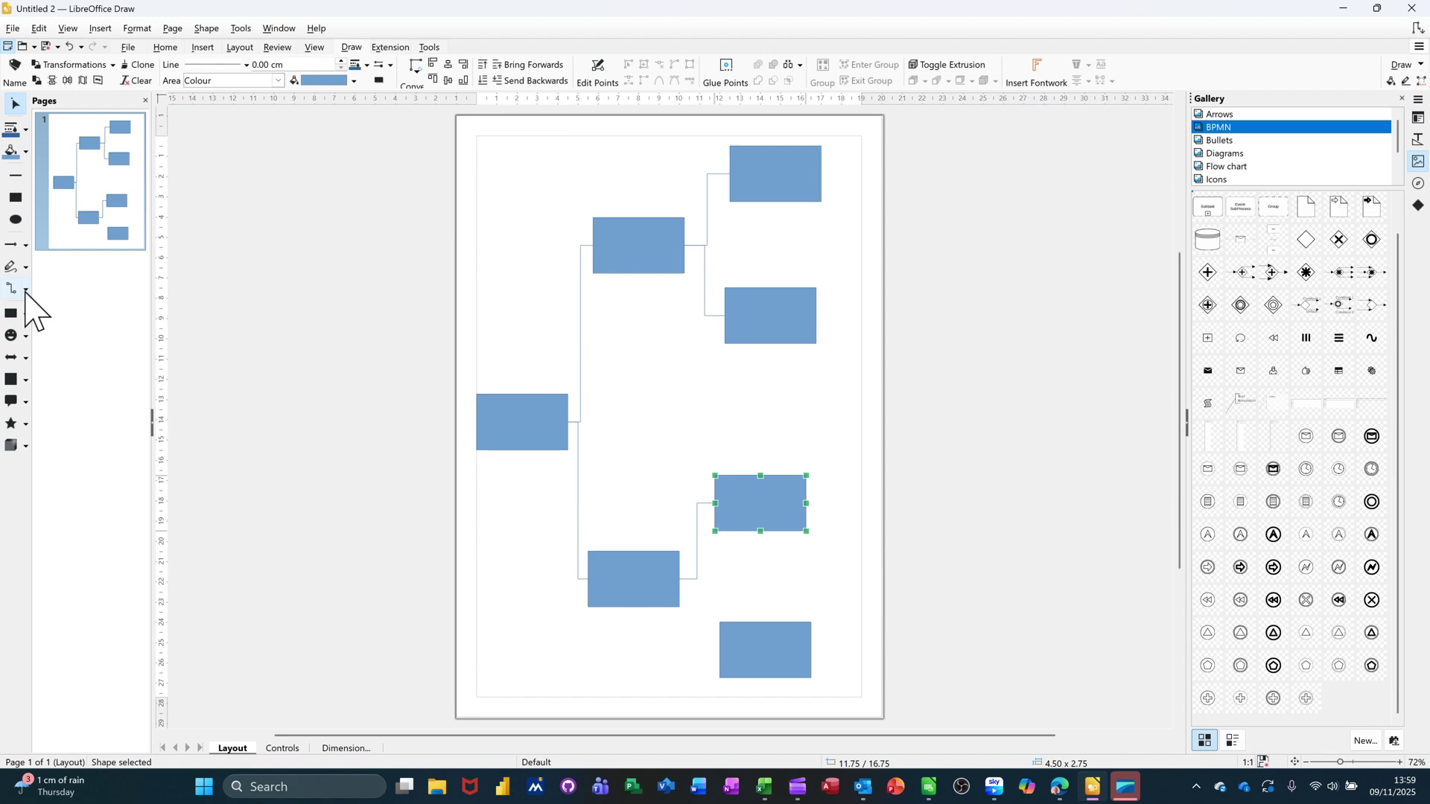
click(26, 290)
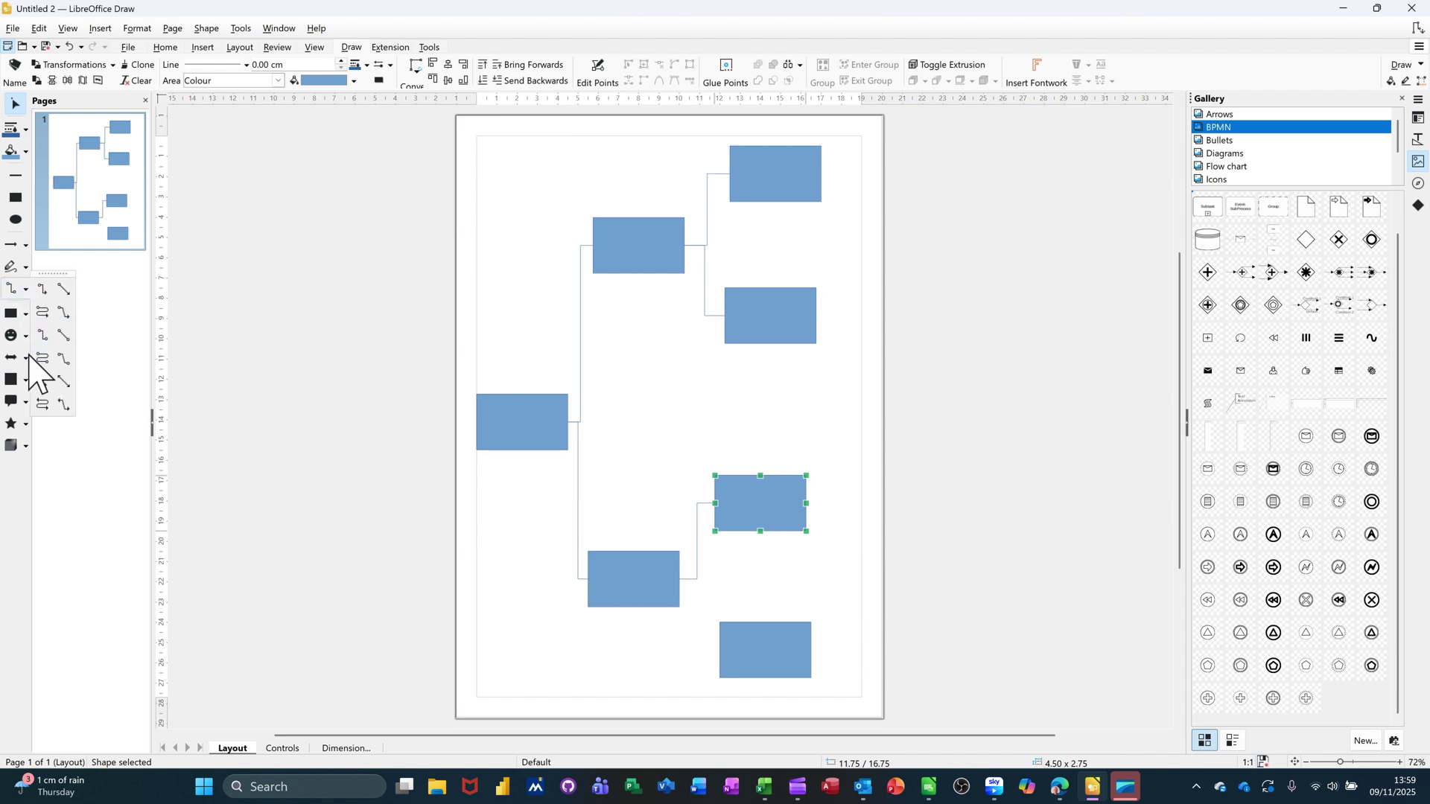
click(47, 358)
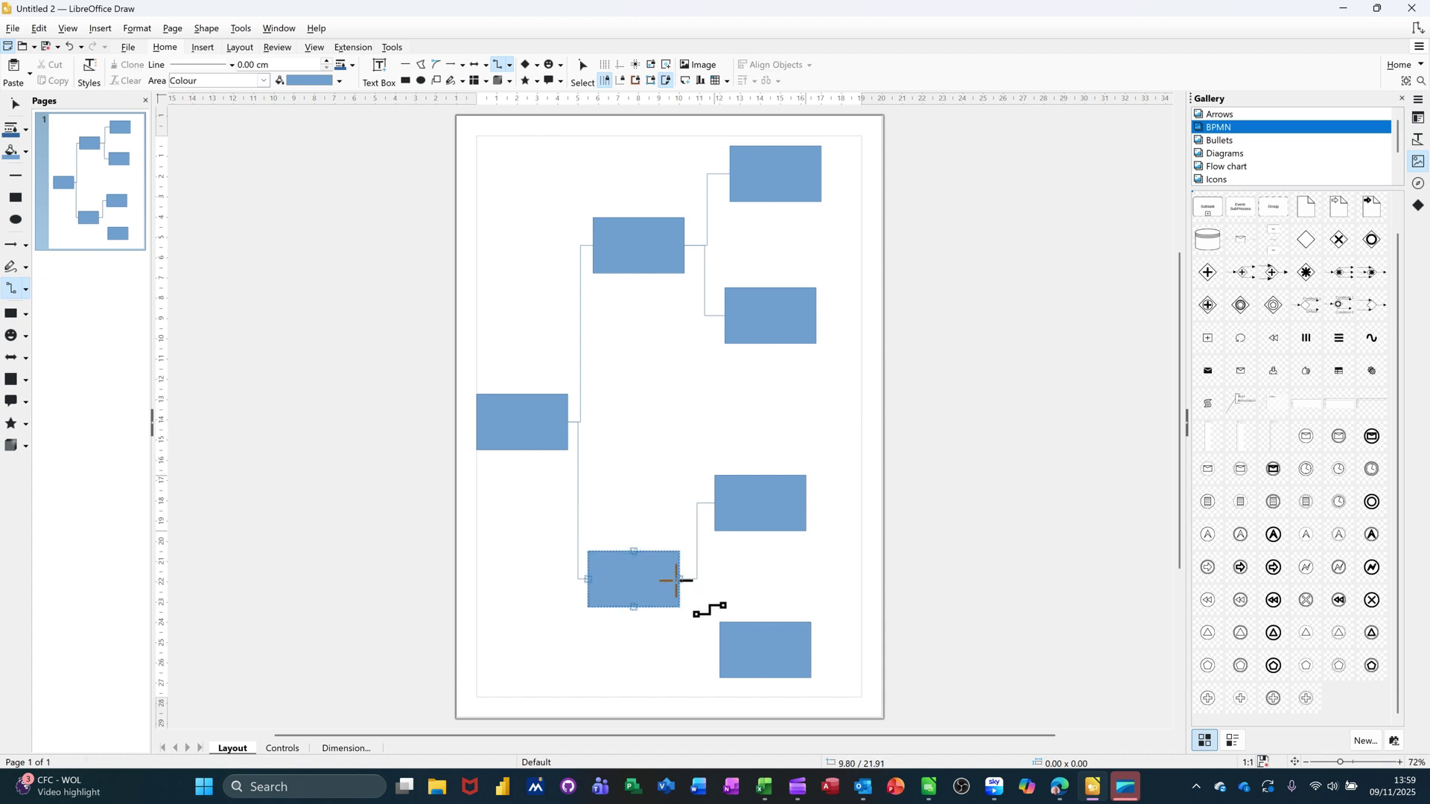
drag(679, 580, 724, 656)
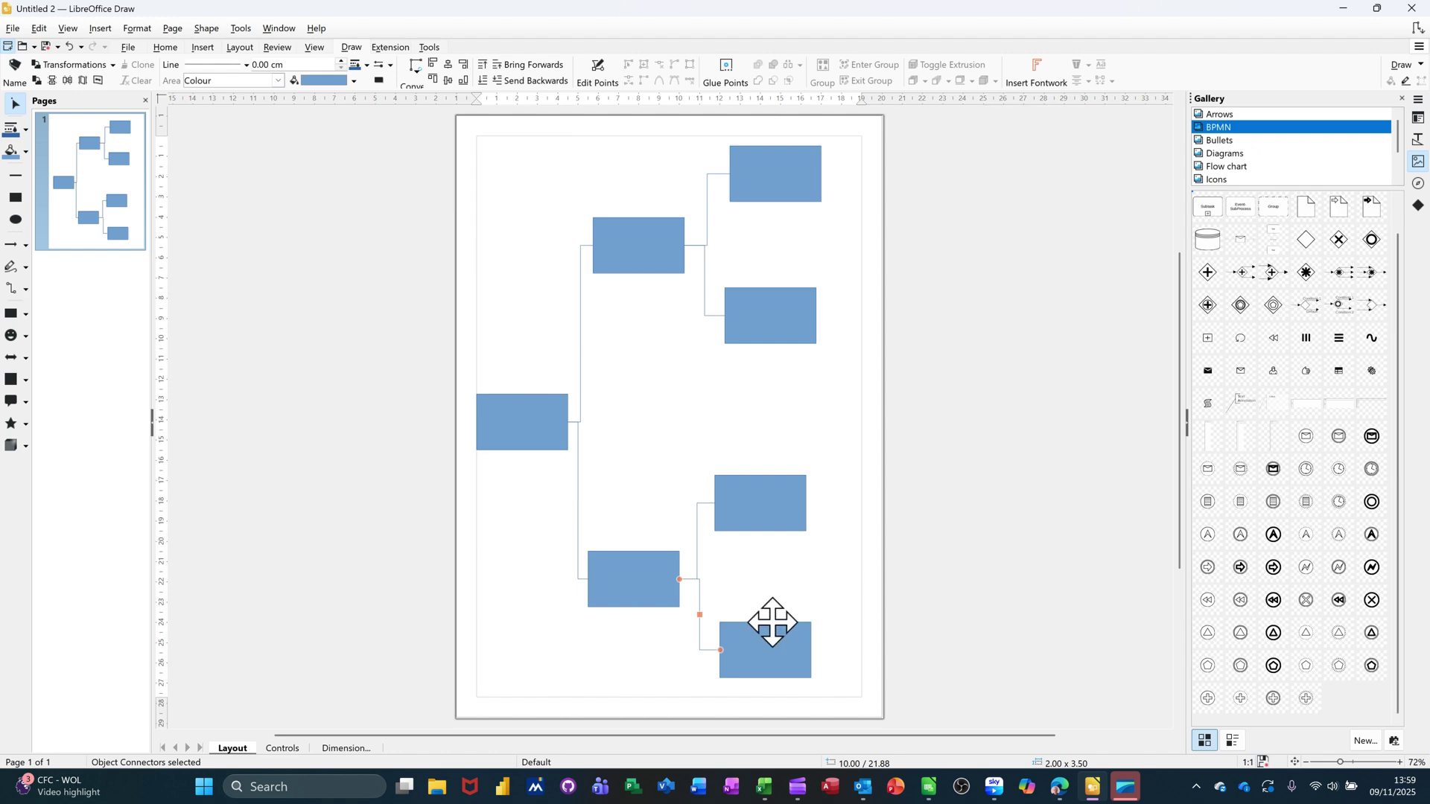
Label the boxes Me, Mum, Dad, then Granddad and Grandmother in the right column
click(537, 430)
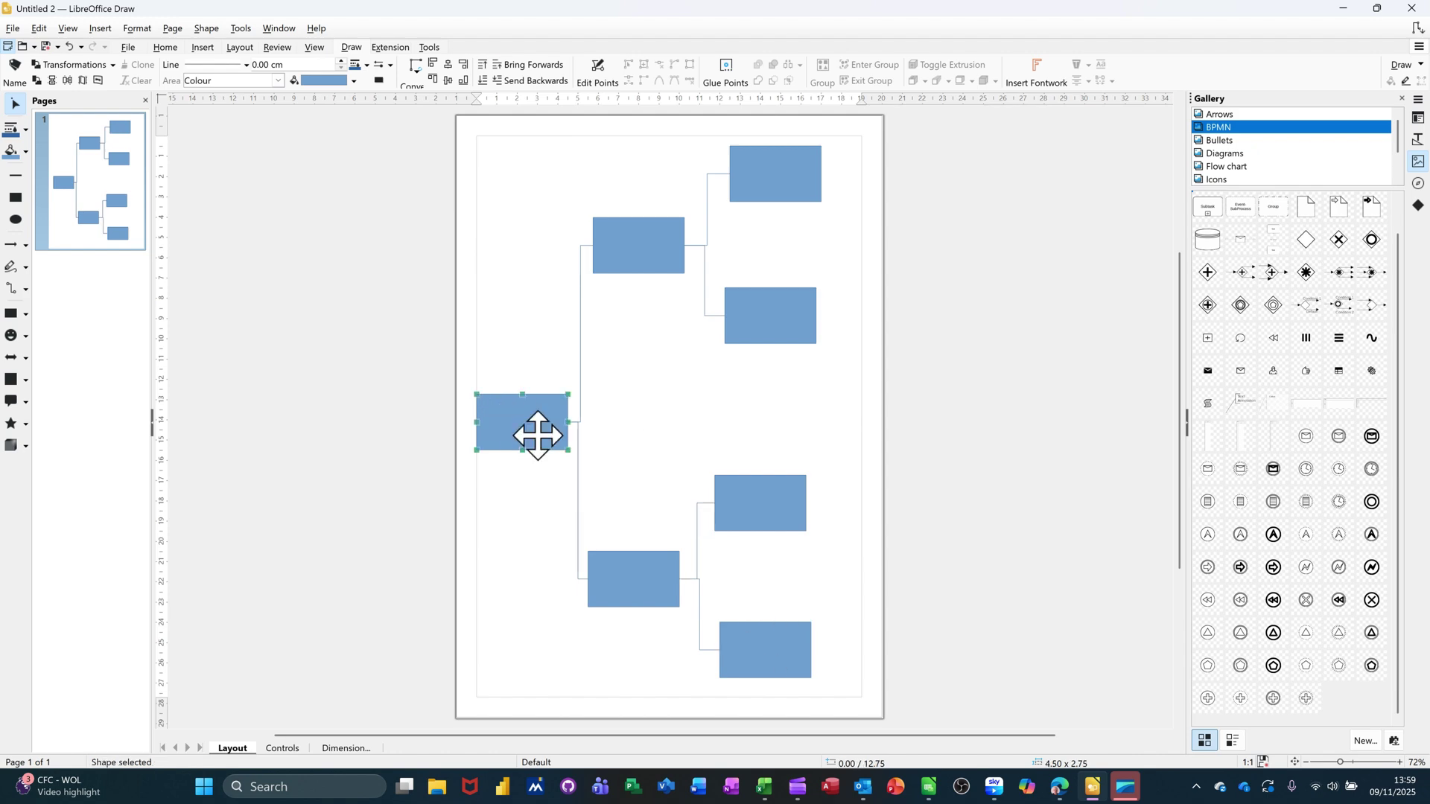
text(Me)
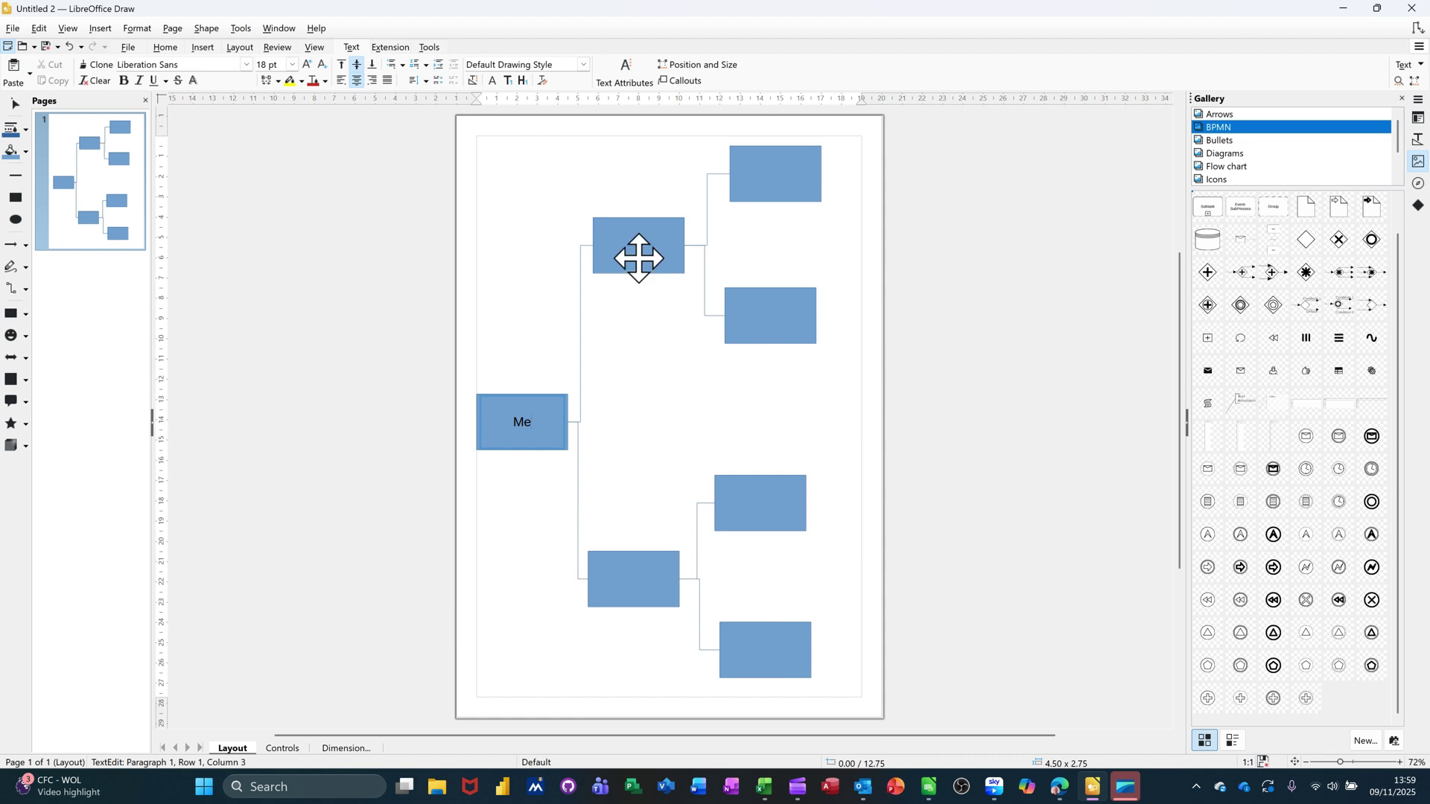
click(638, 249)
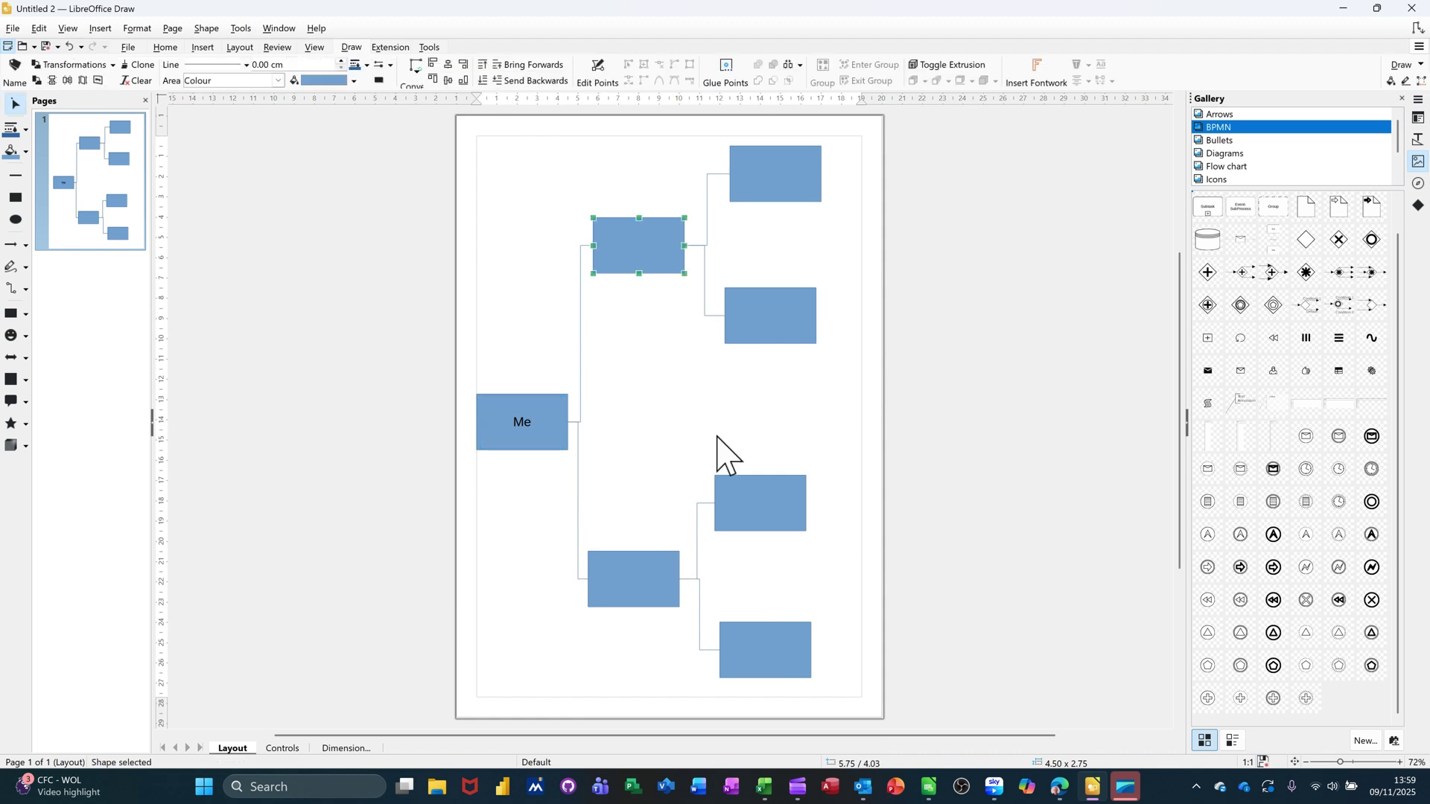
text(Mim)
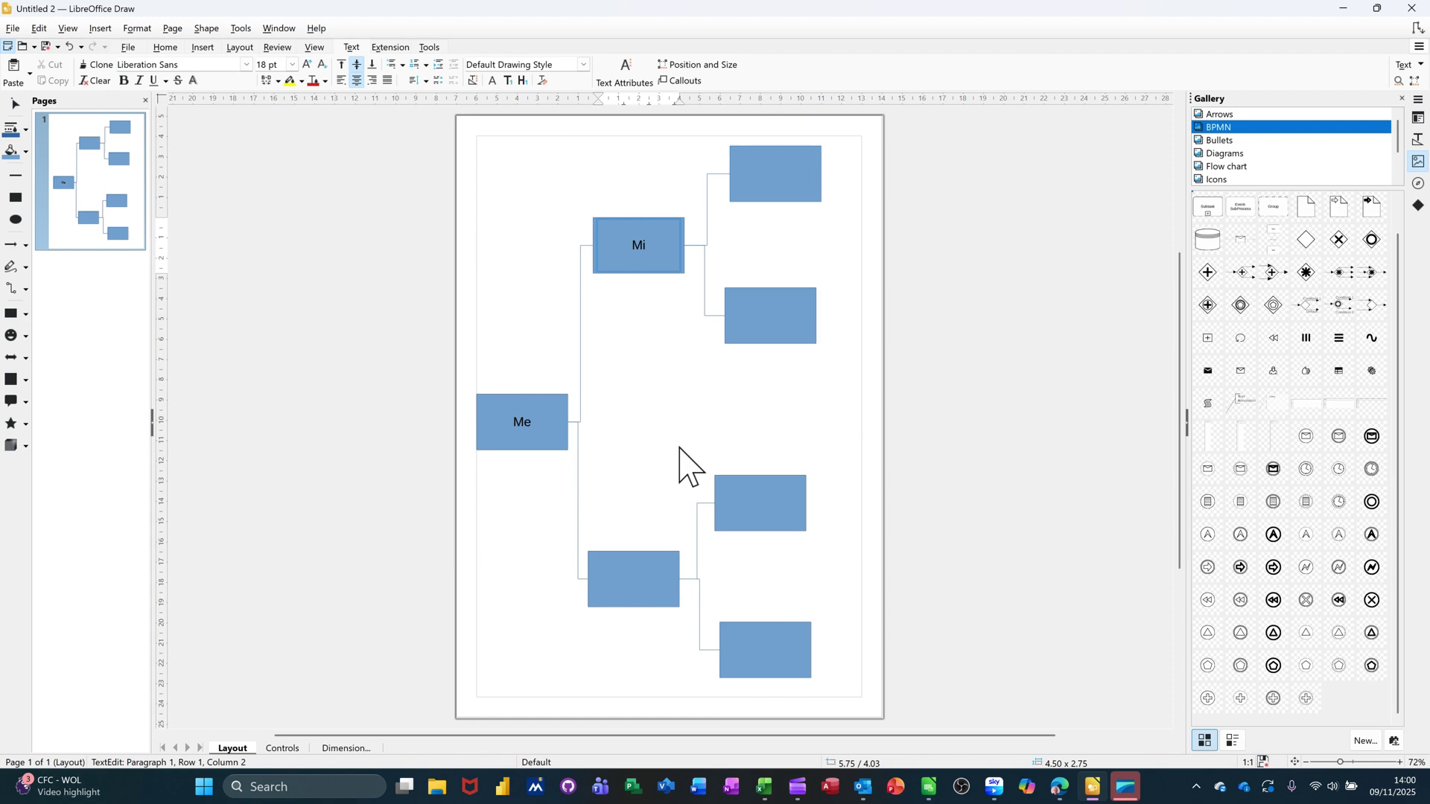
click(635, 583)
text(Dad)
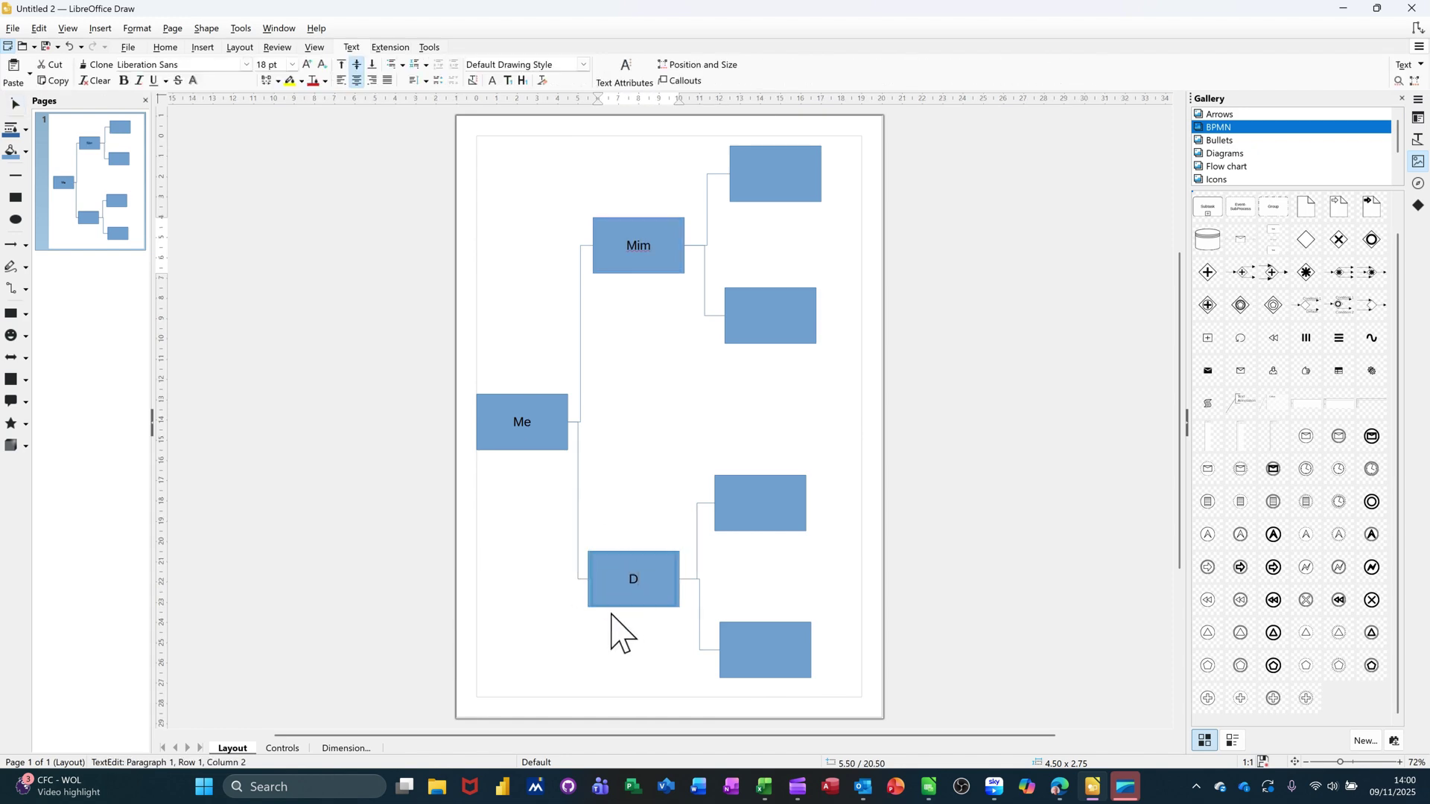
click(774, 173)
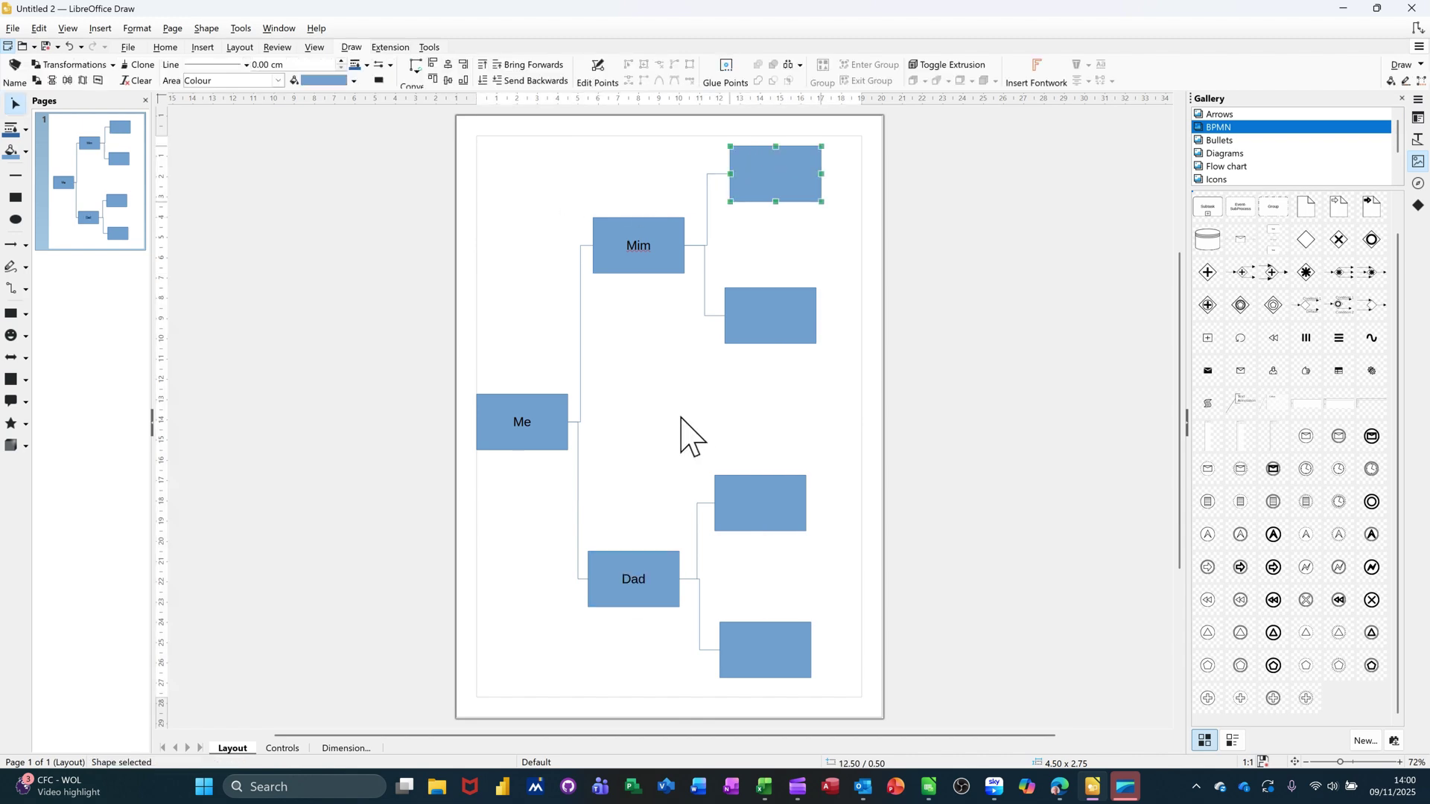
text(Grfanddad)
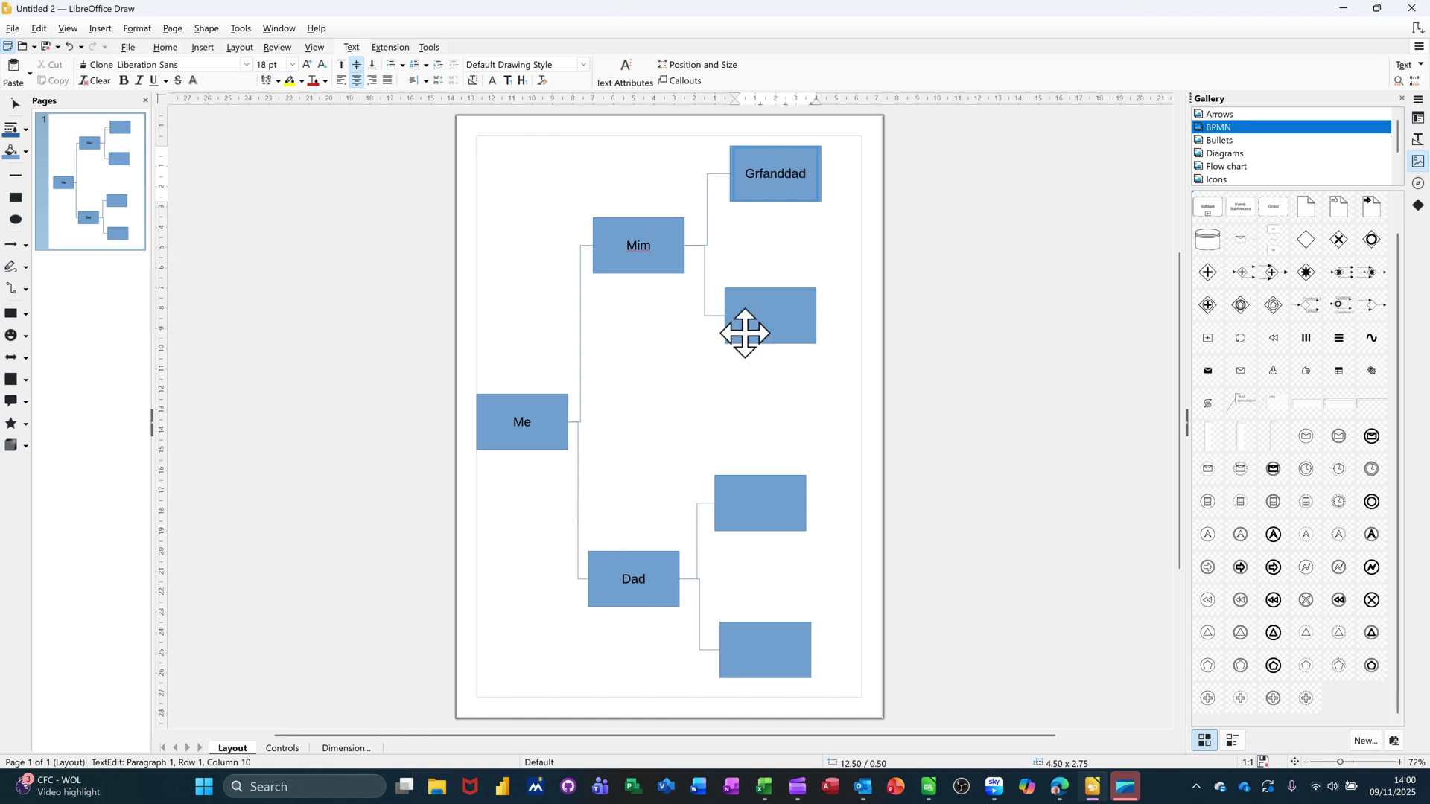
click(747, 324)
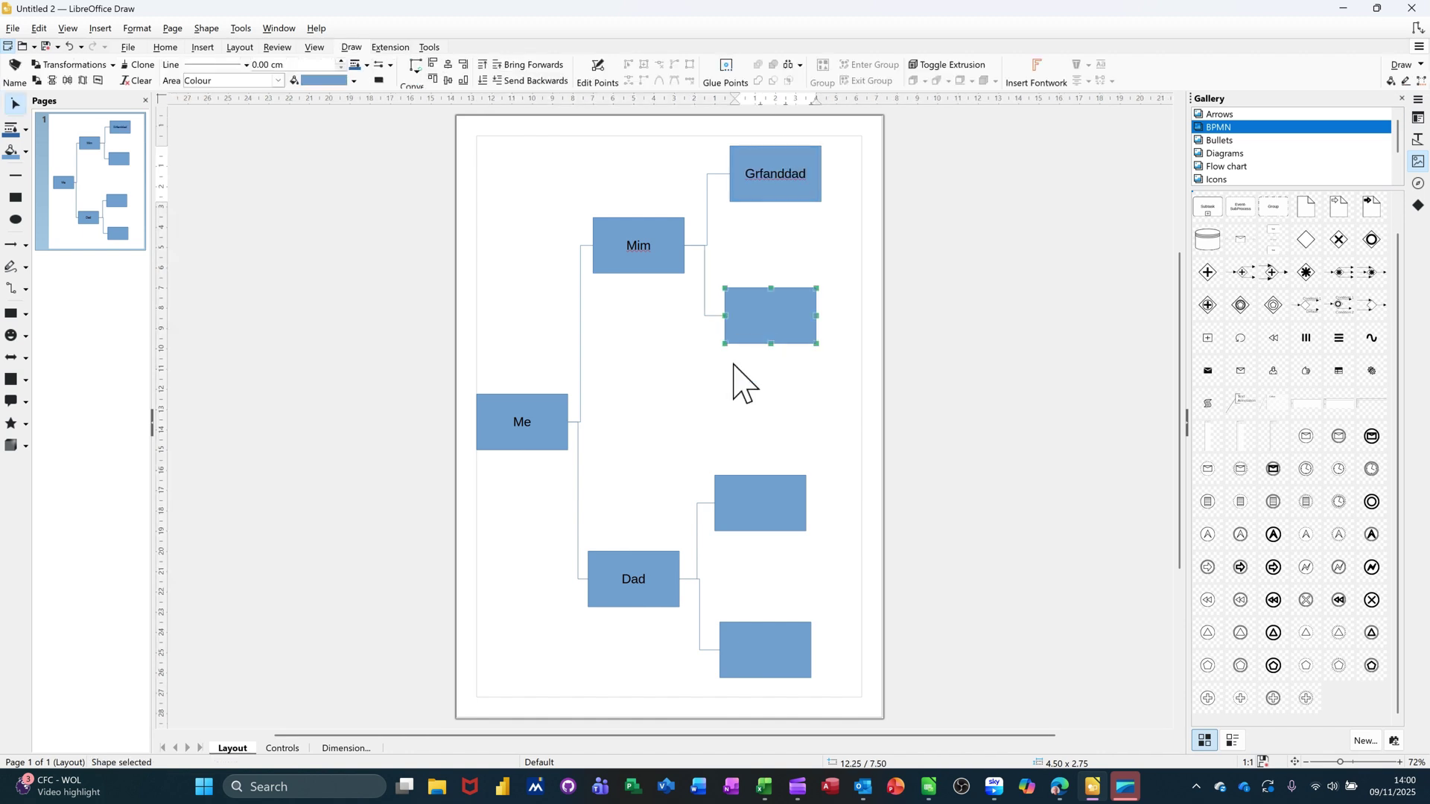
text(Gr)
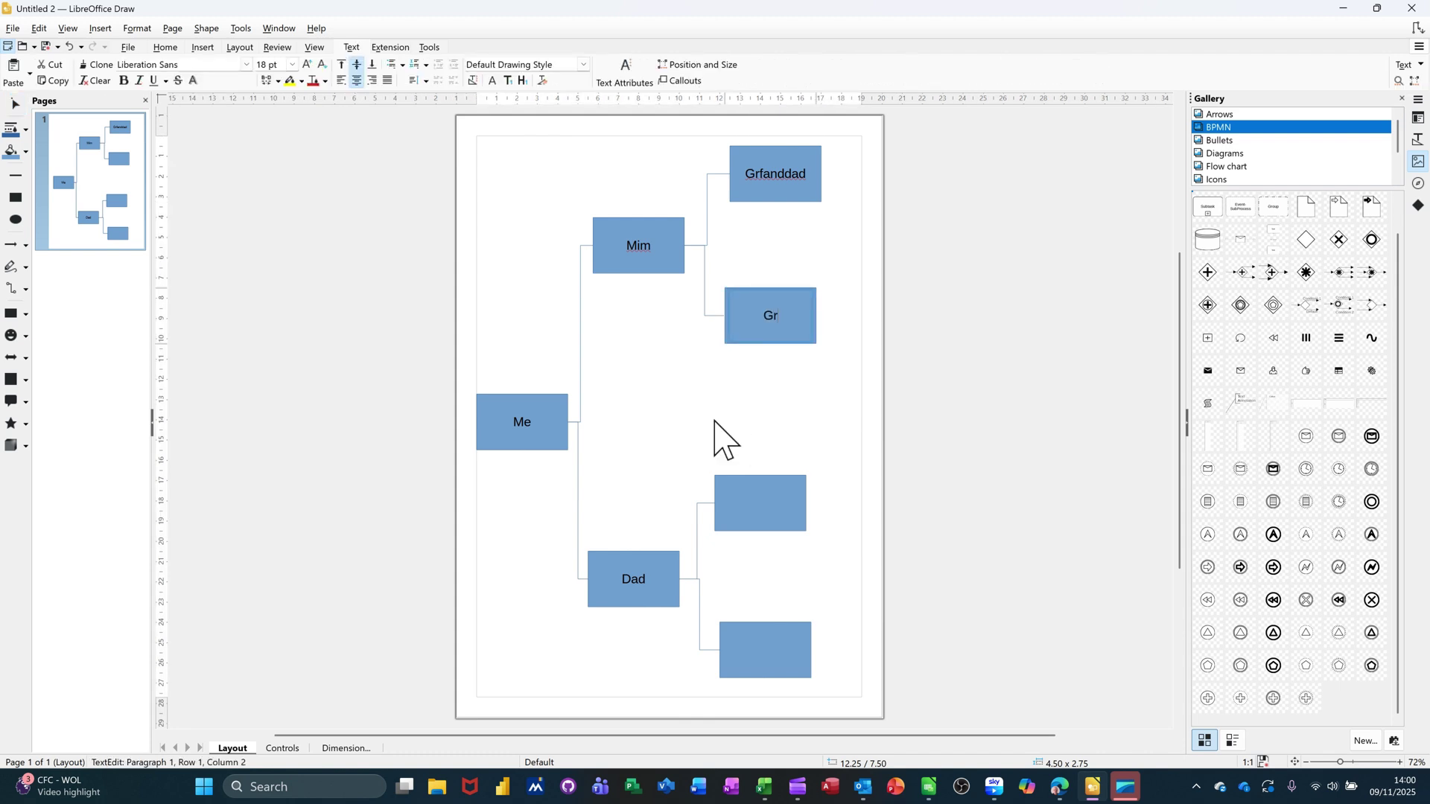